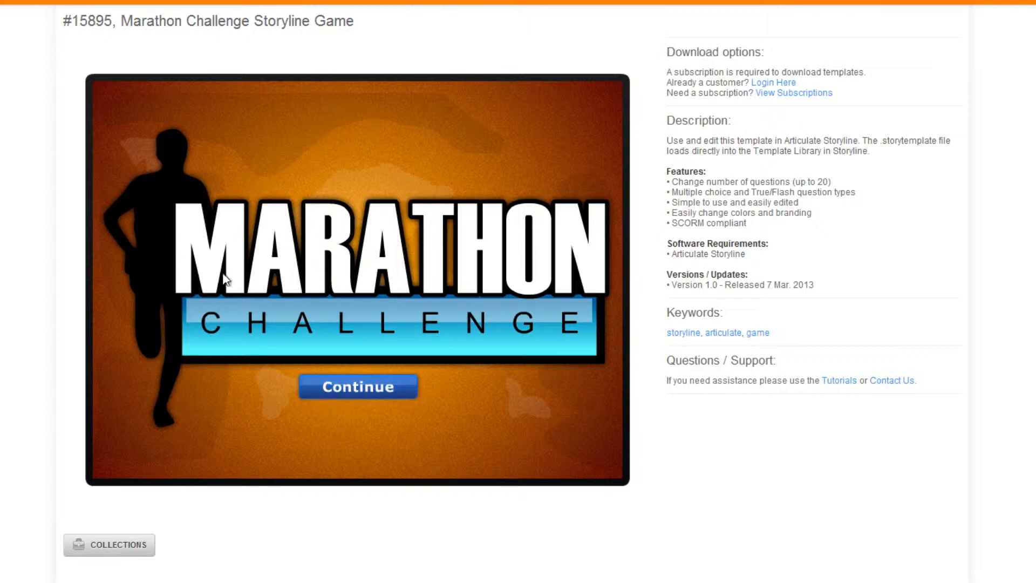
# Start the Marathon Challenge demo with the green racer, answer question 1 with option B and continue past the game board.
pyautogui.click(348, 392)
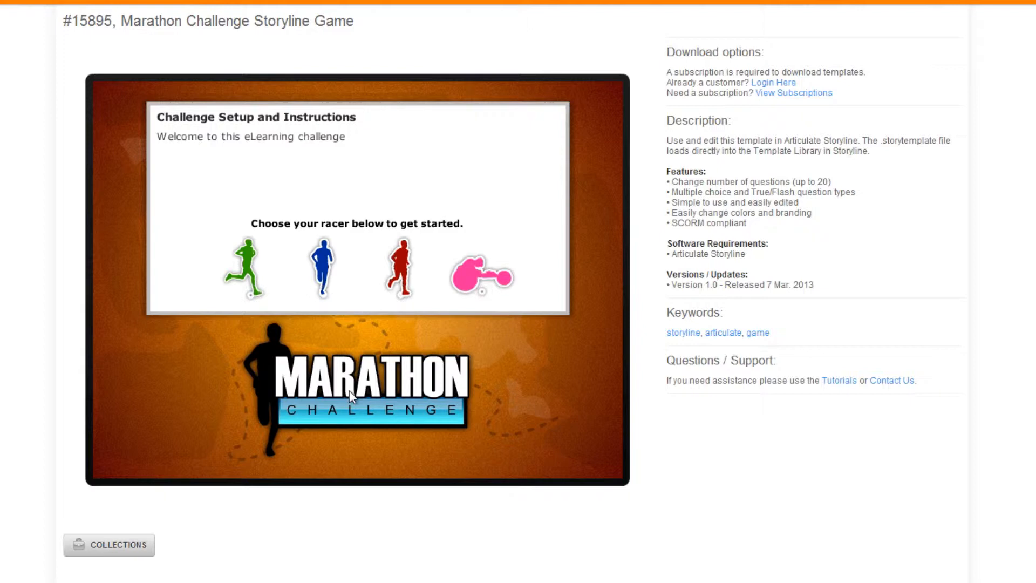
pyautogui.click(247, 261)
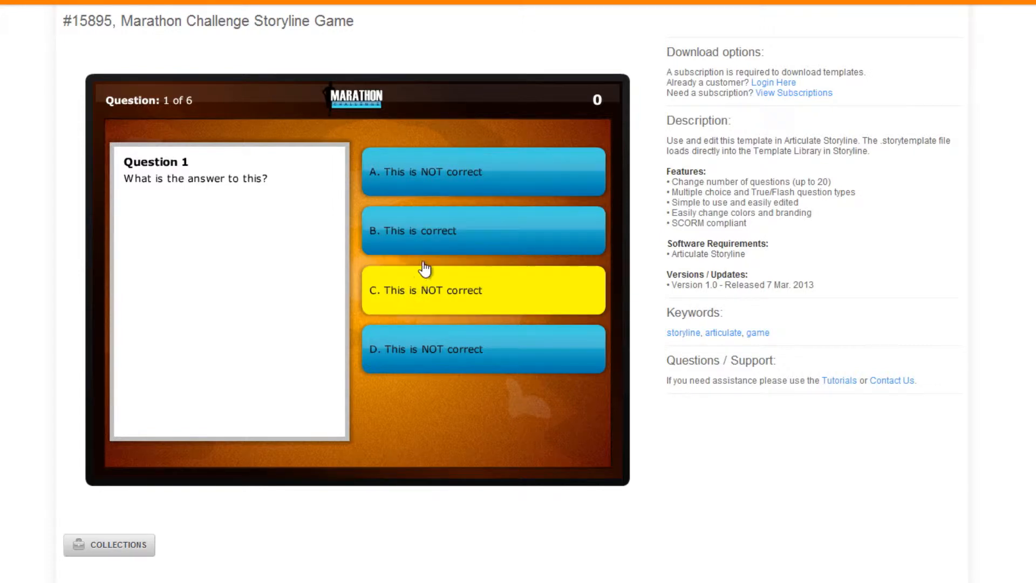
pyautogui.click(434, 244)
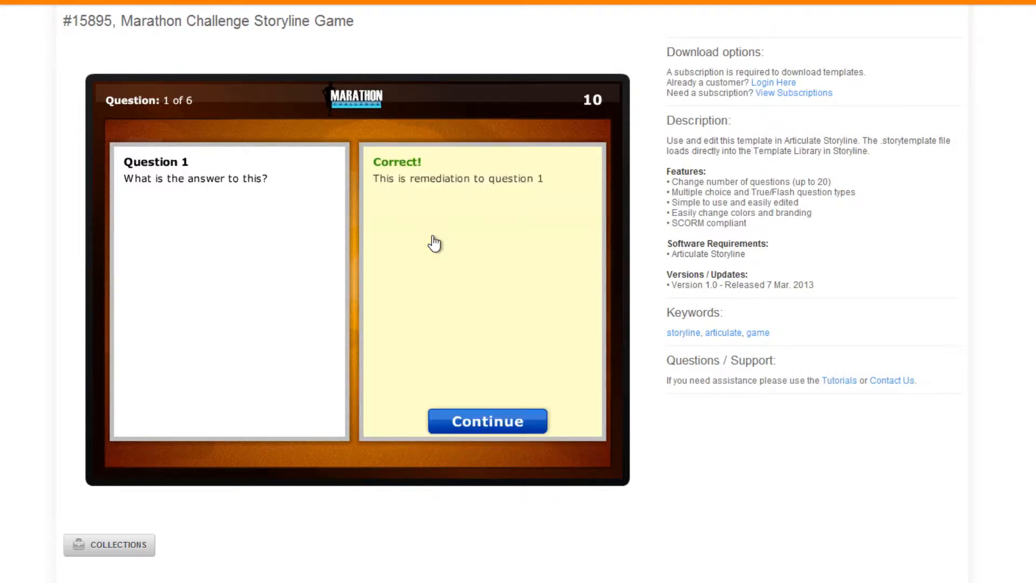
pyautogui.click(495, 425)
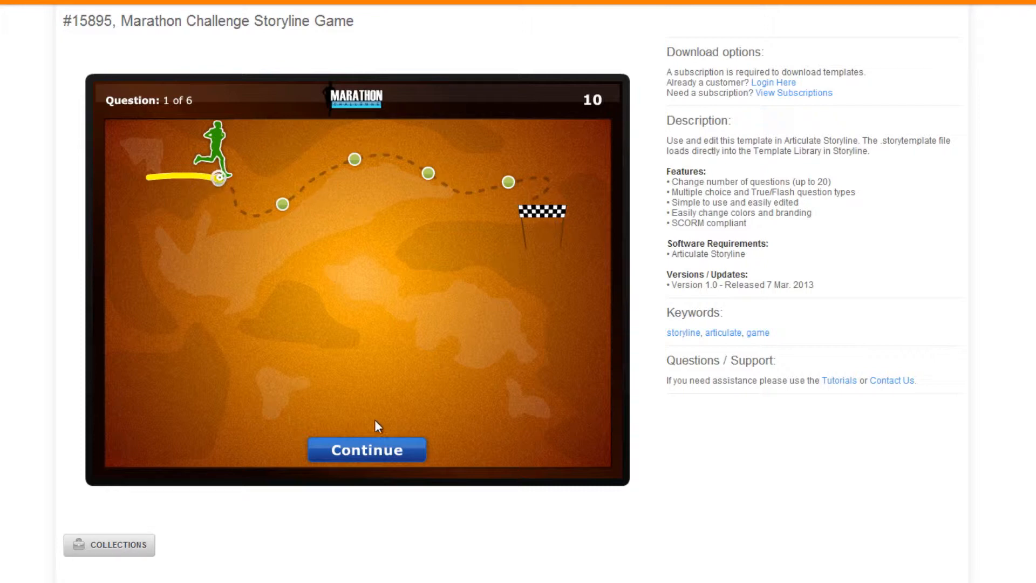
pyautogui.click(366, 449)
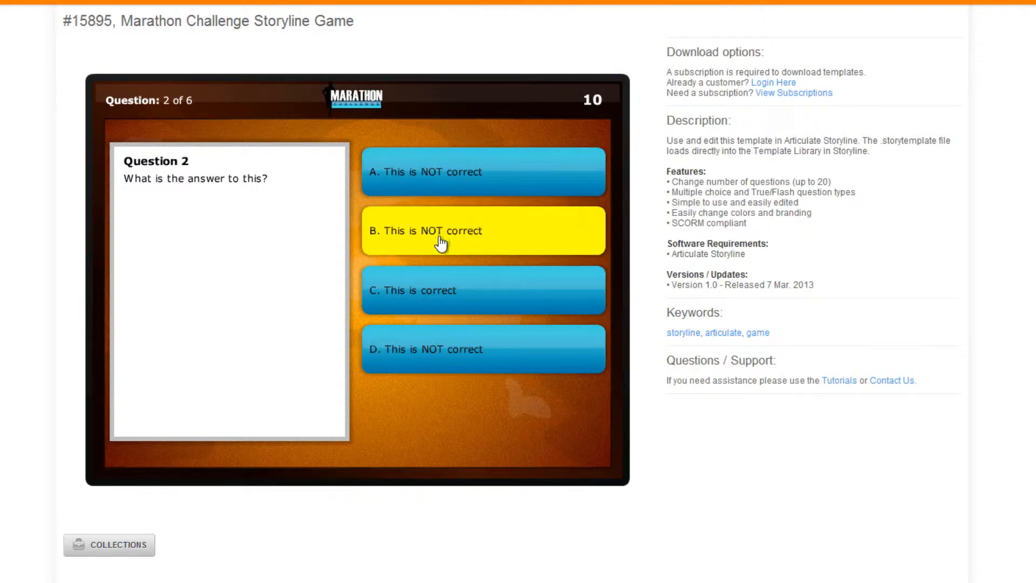
# Answer question 2 of the demo game with option C and continue from the feedback.
pyautogui.click(477, 256)
pyautogui.click(492, 421)
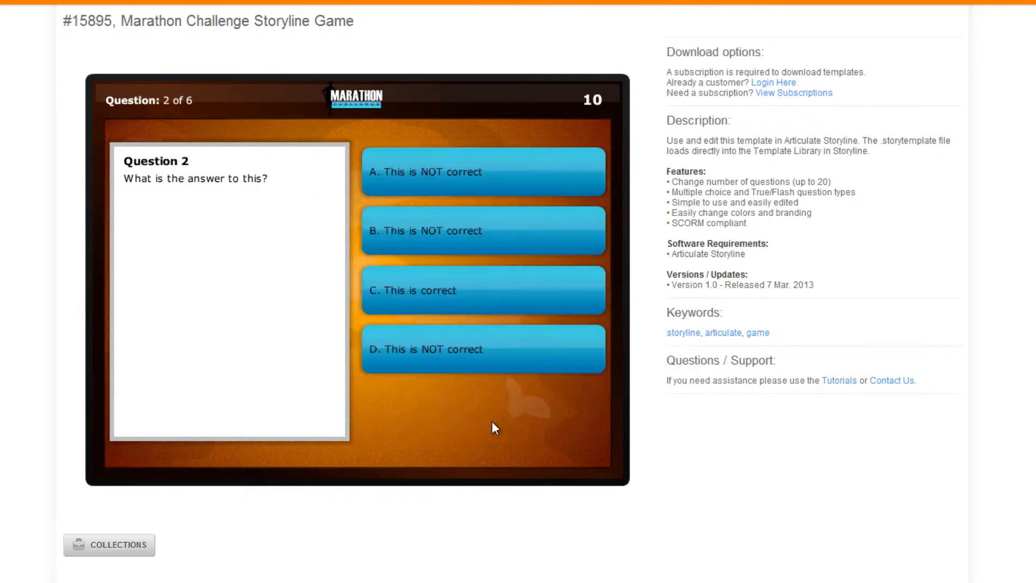
pyautogui.click(432, 289)
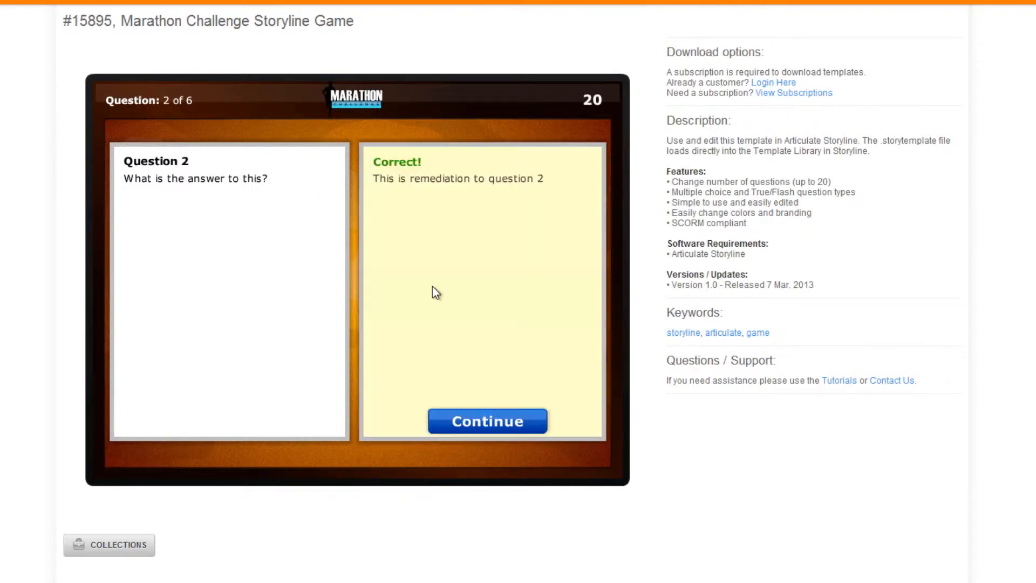
pyautogui.click(495, 406)
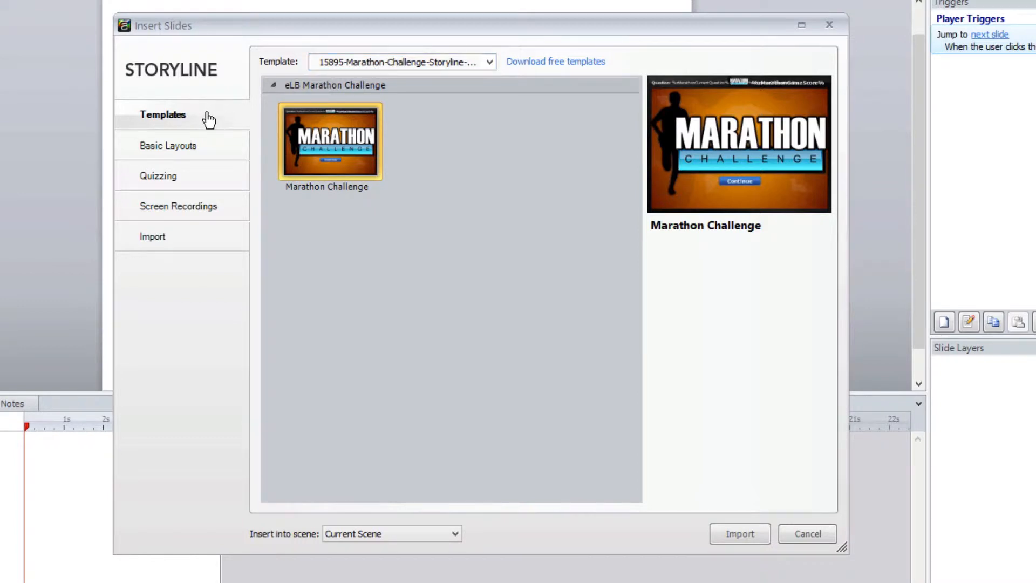
# Import the Marathon Challenge slide from the 15895 Marathon Challenge template into the current scene.
pyautogui.click(392, 66)
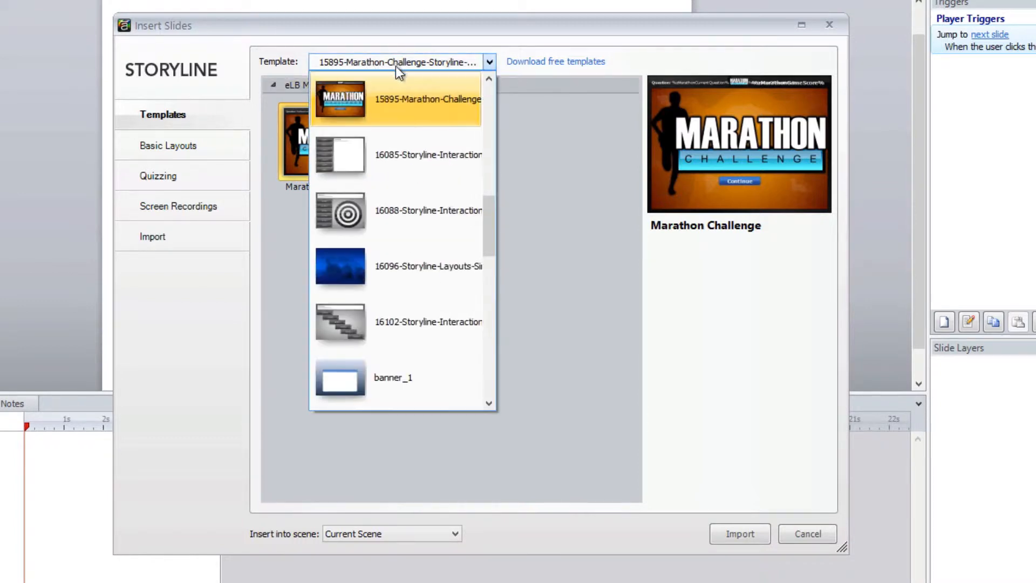
pyautogui.moveTo(489, 212); pyautogui.dragTo(505, 196)
pyautogui.click(548, 221)
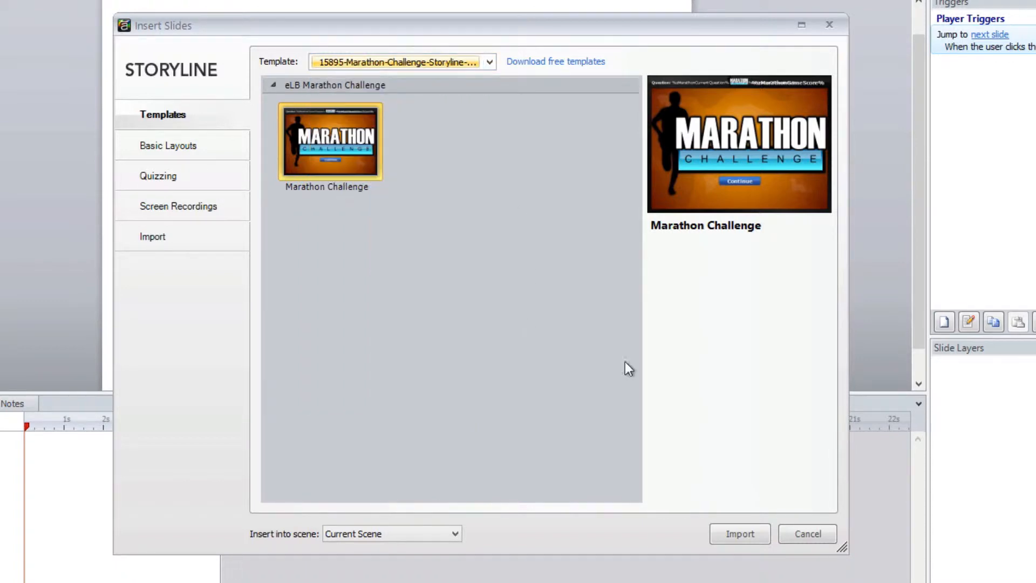
pyautogui.click(743, 533)
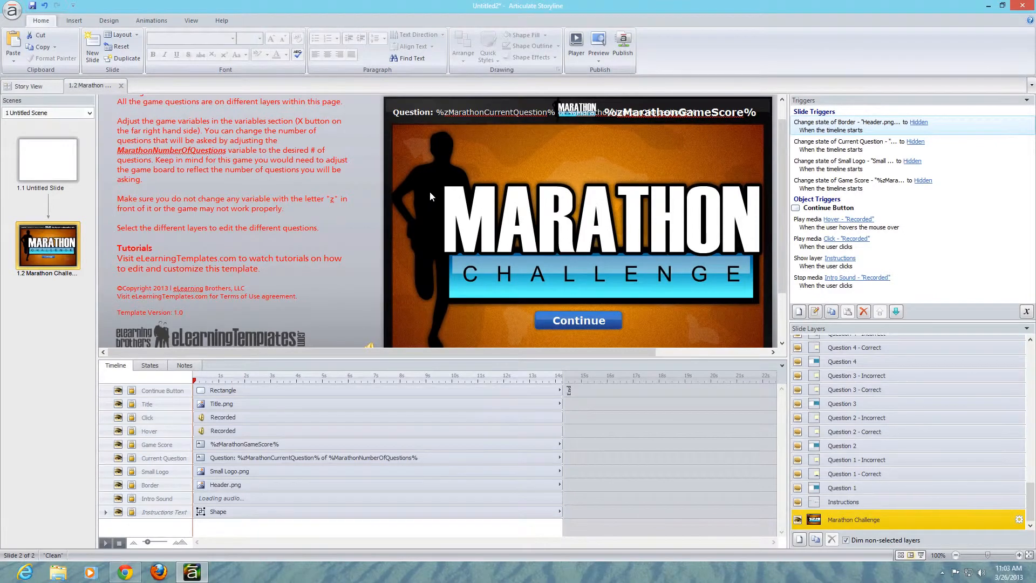
# Collapse the timeline and look through the slide layers, viewing Question 20 and returning to the Marathon Challenge base layer.
pyautogui.click(782, 366)
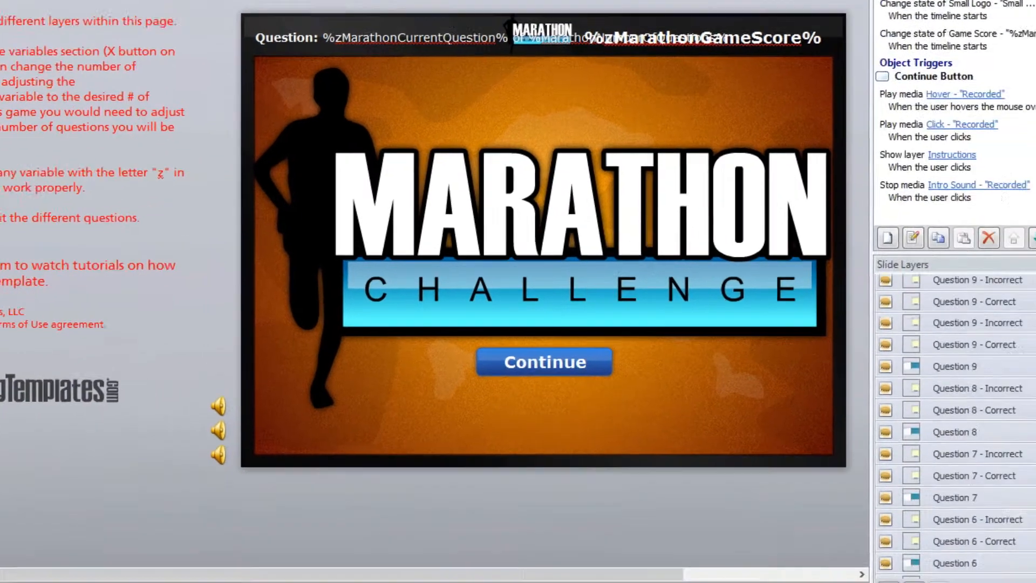
pyautogui.scroll(12, 1011, 293)
pyautogui.click(755, 329)
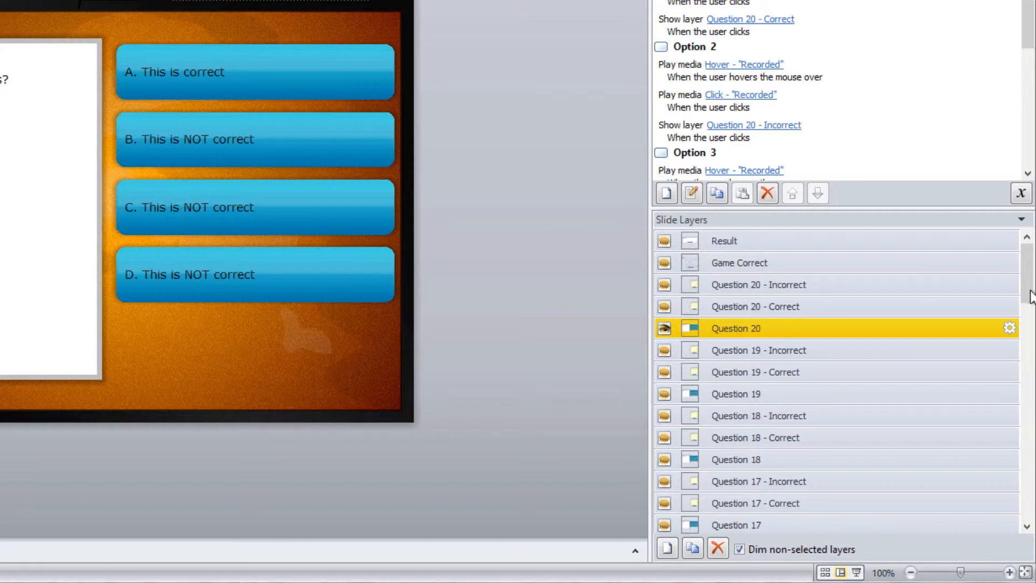
pyautogui.moveTo(1028, 290); pyautogui.dragTo(833, 567)
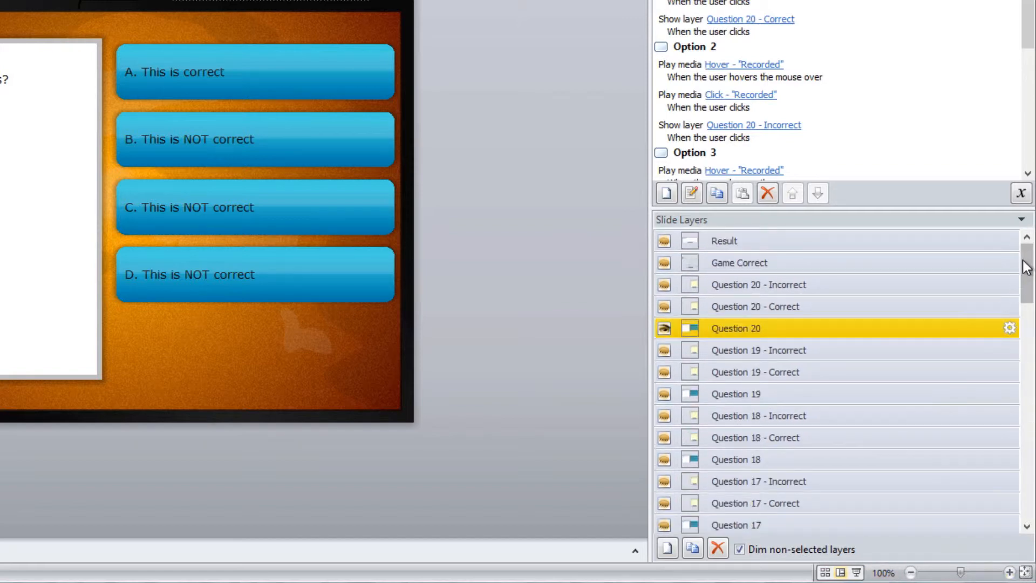
pyautogui.moveTo(1024, 263); pyautogui.dragTo(1024, 486)
pyautogui.click(850, 519)
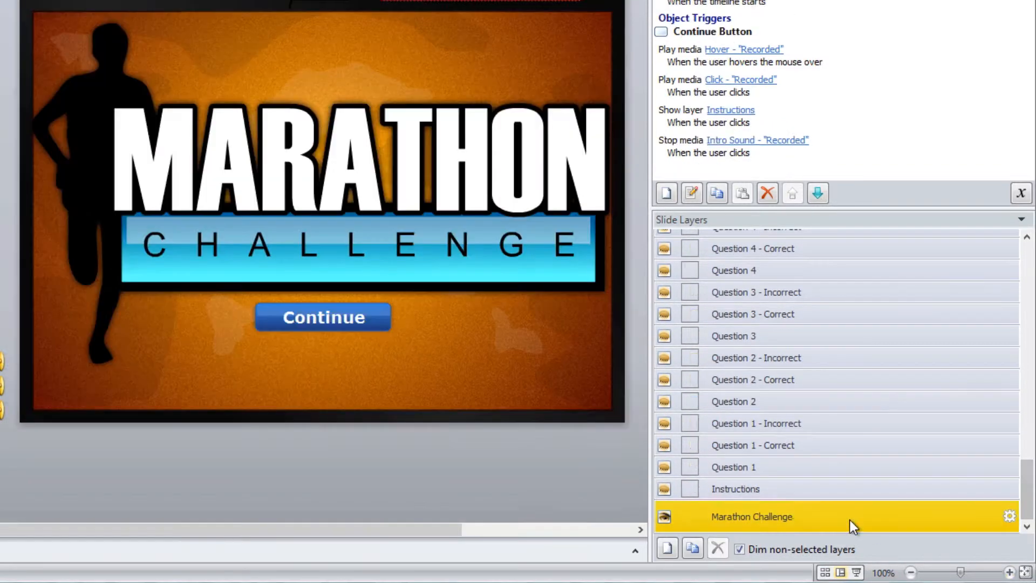
# Set the default value of the MarathonNumberOfQuestions variable to 20 and apply it.
pyautogui.click(1021, 194)
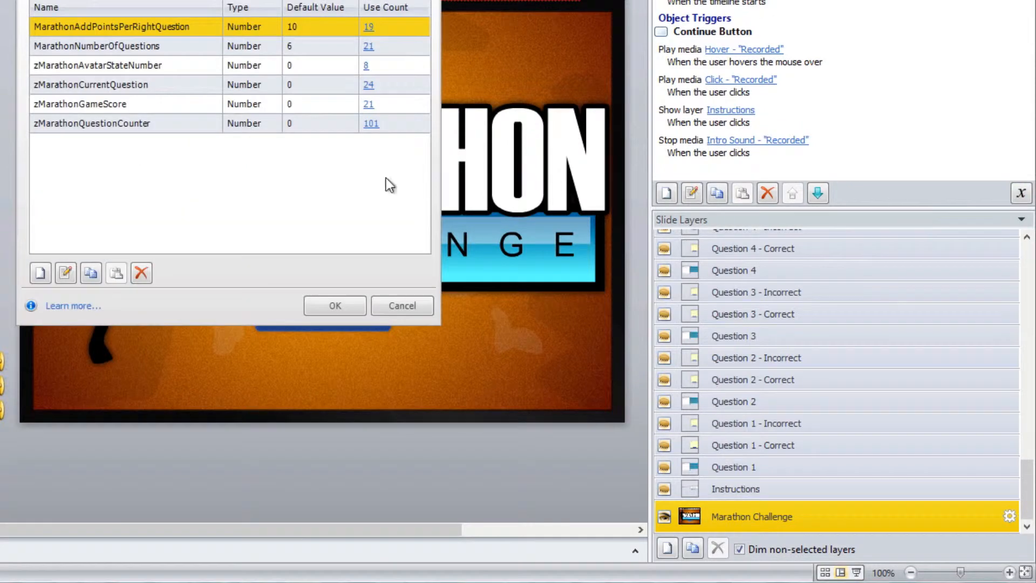
pyautogui.click(564, 284)
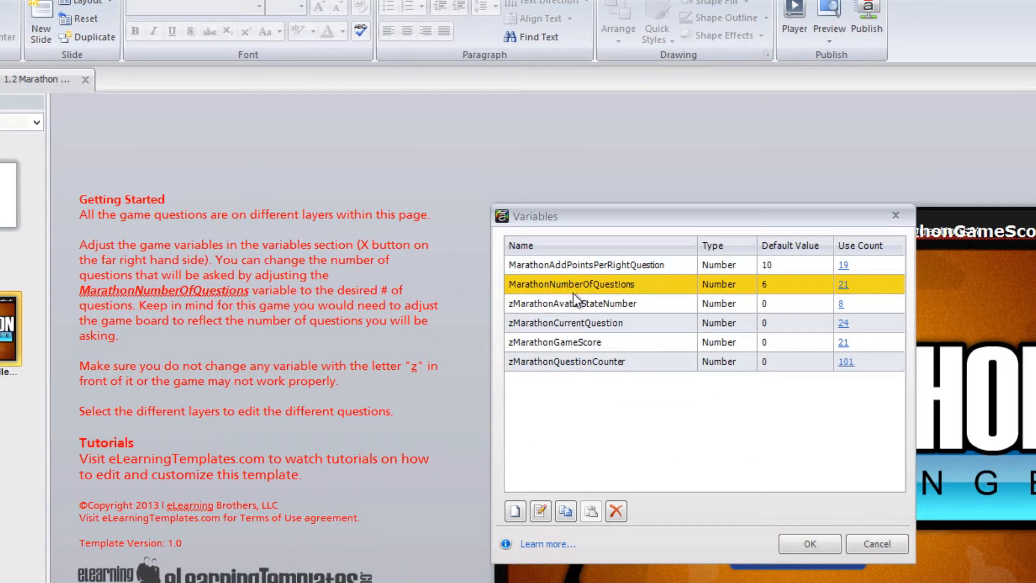
pyautogui.moveTo(656, 229); pyautogui.dragTo(461, 131)
pyautogui.click(604, 196)
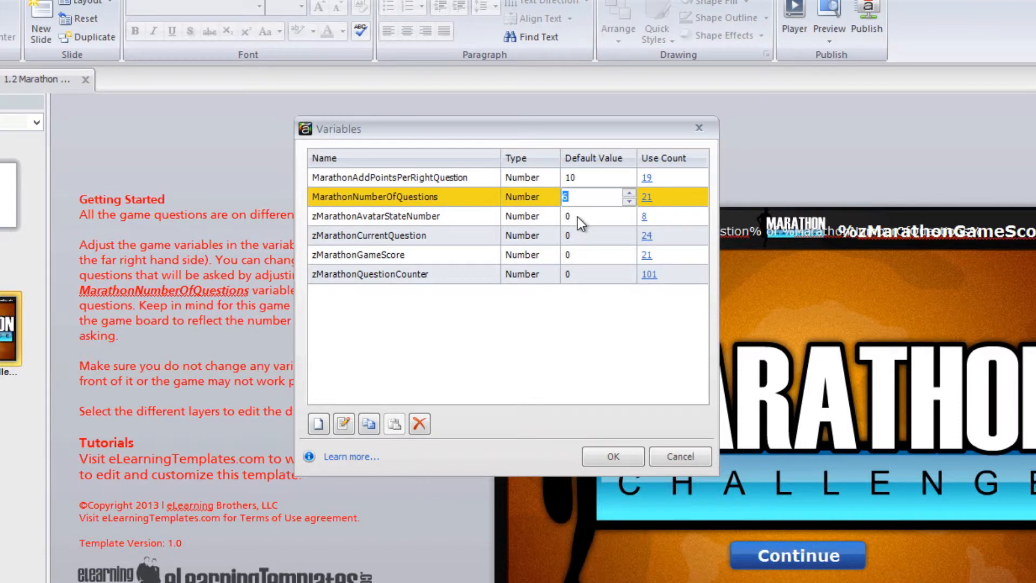
pyautogui.write('20')
pyautogui.click(620, 457)
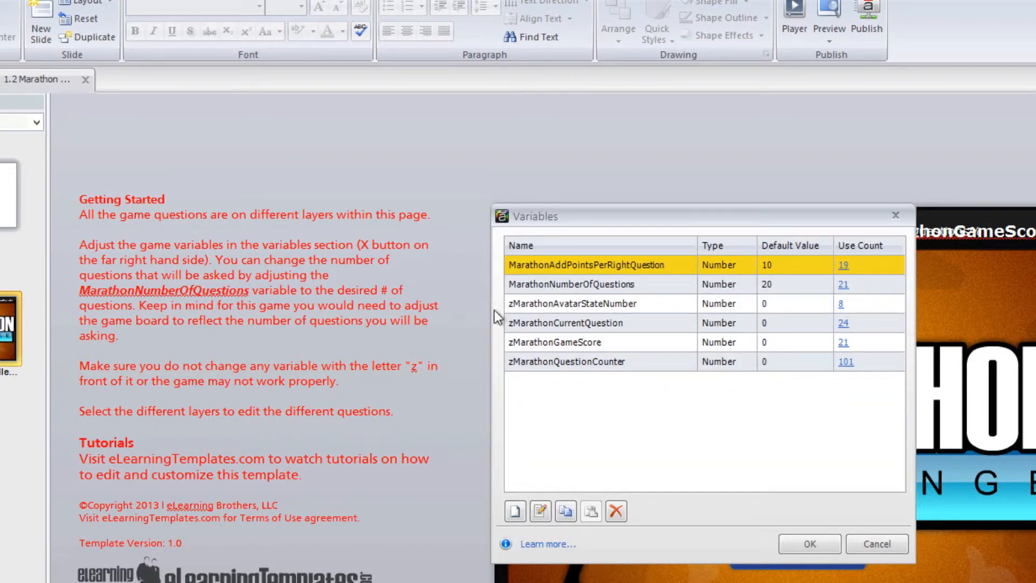
# Set the default value of the MarathonAddPointsPerRightQuestion variable to 5 and apply it.
pyautogui.click(571, 289)
pyautogui.click(571, 264)
pyautogui.click(804, 264)
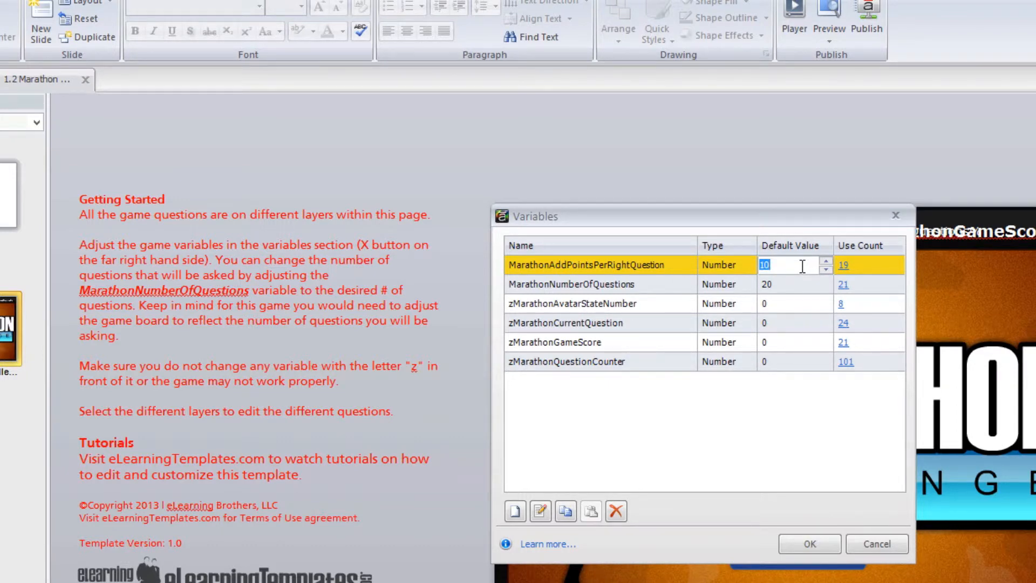
pyautogui.write('5')
pyautogui.click(809, 543)
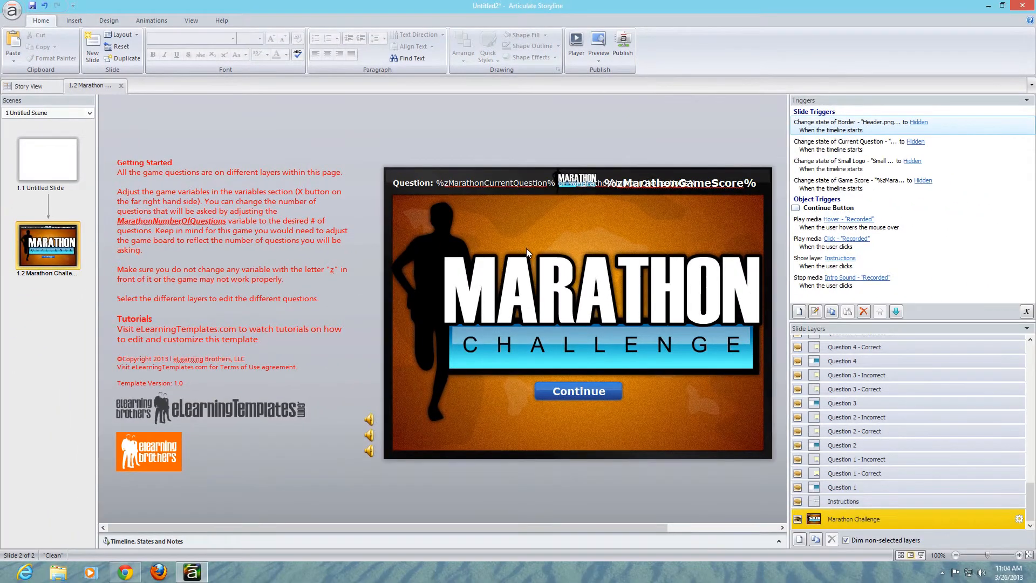
# Open the Instructions layer and examine its heading text box and the racer avatars.
pyautogui.click(859, 499)
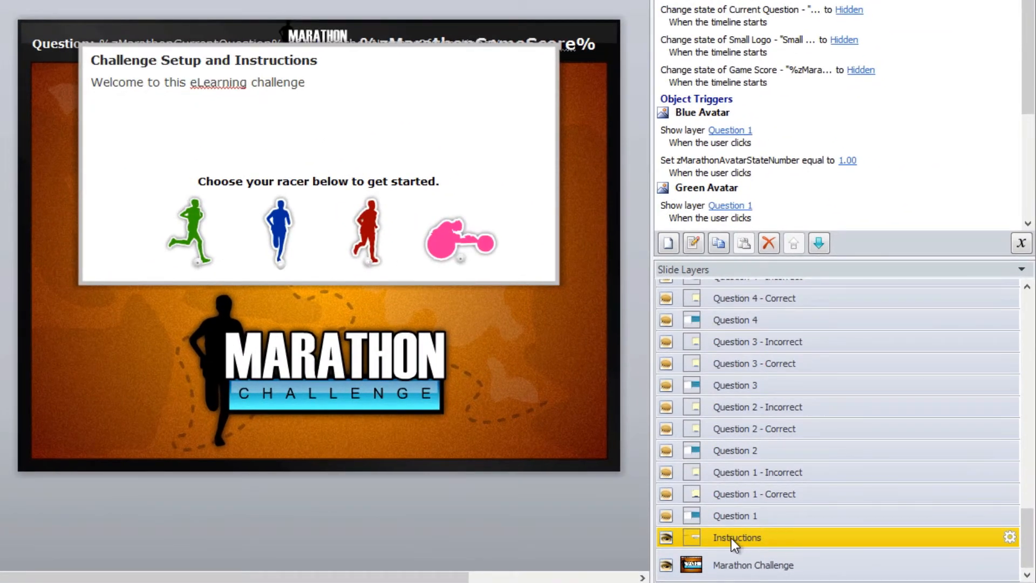
pyautogui.click(125, 60)
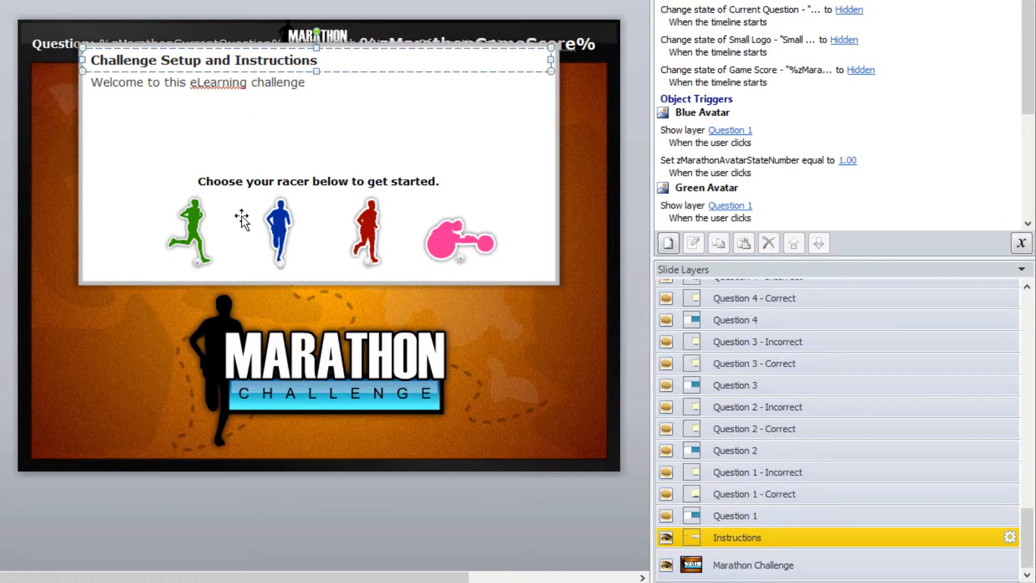
pyautogui.click(192, 220)
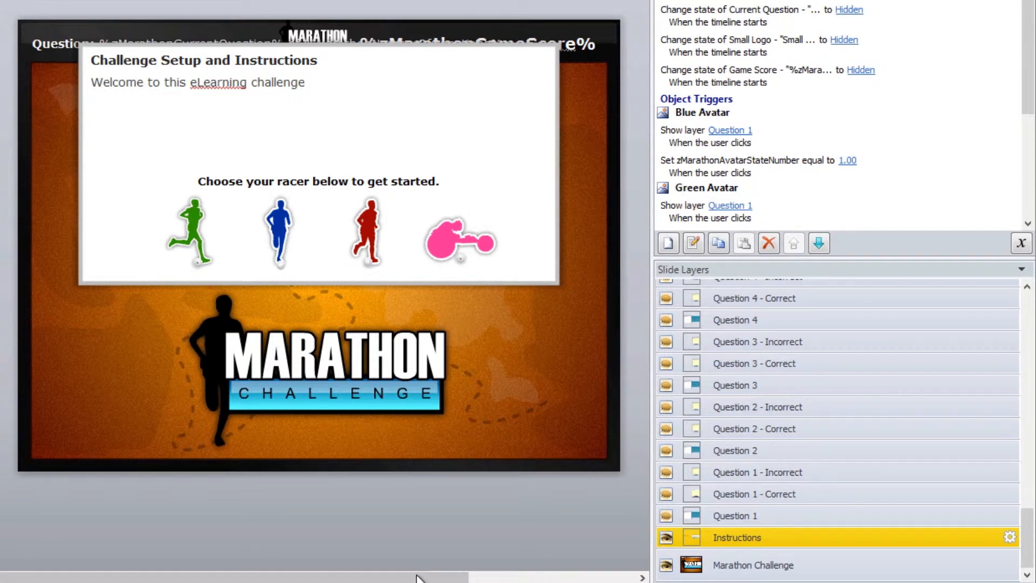
# View the game board on the Game Correct layer and return to the Marathon Challenge base layer.
pyautogui.moveTo(423, 573); pyautogui.dragTo(550, 573)
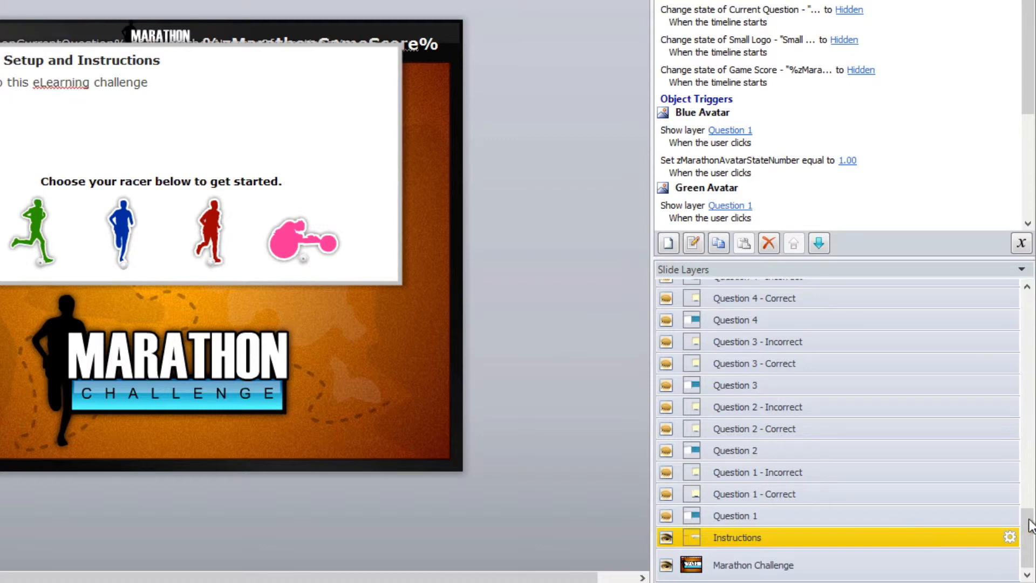
pyautogui.moveTo(1028, 521); pyautogui.dragTo(1021, 273)
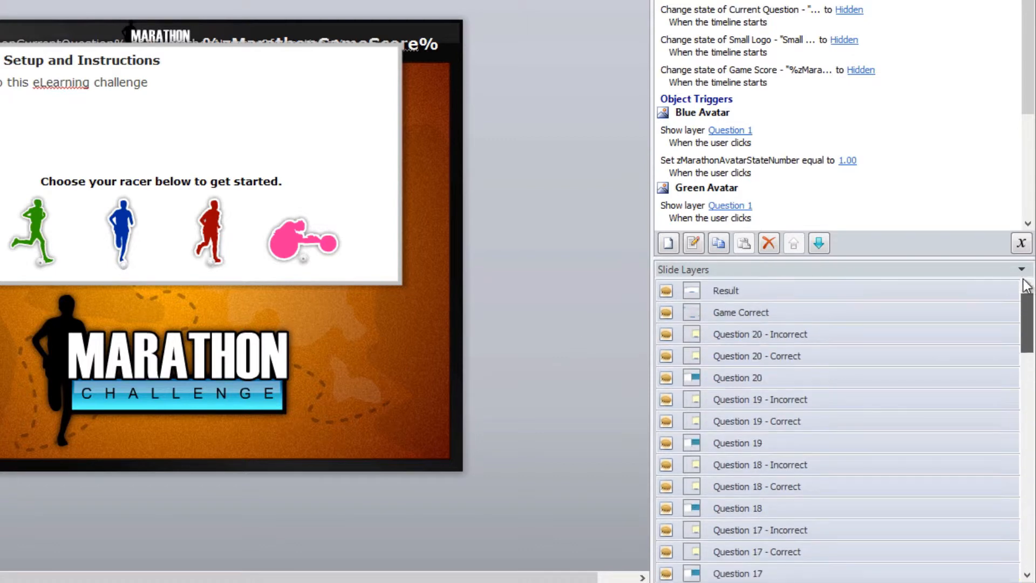
pyautogui.click(776, 316)
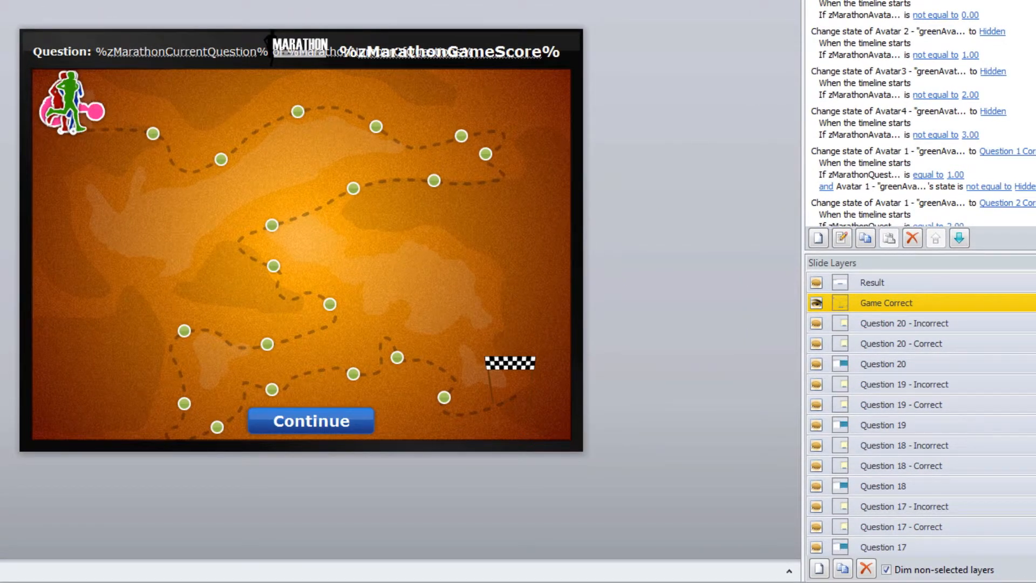
pyautogui.scroll(-15, 922, 431)
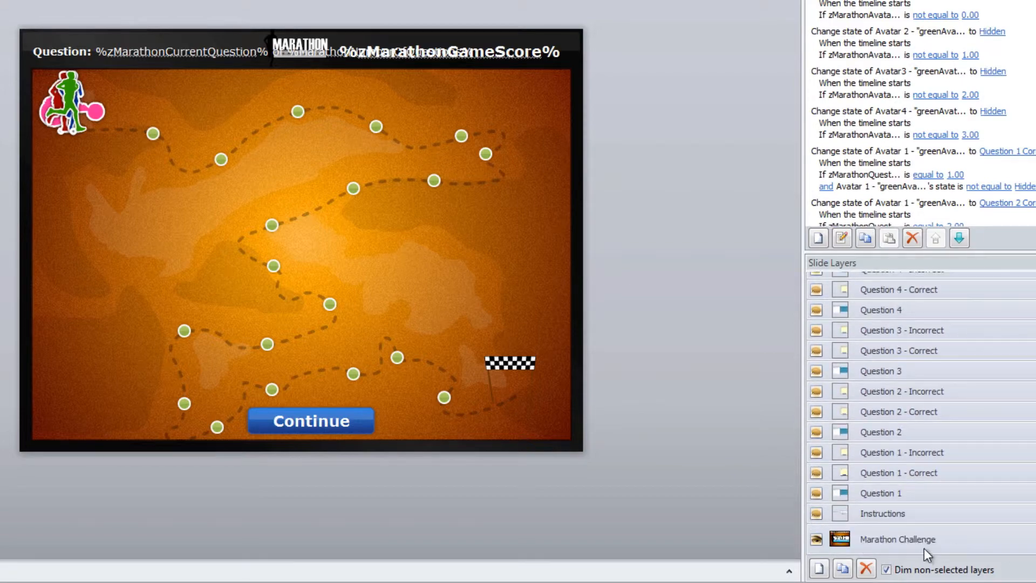
pyautogui.click(912, 540)
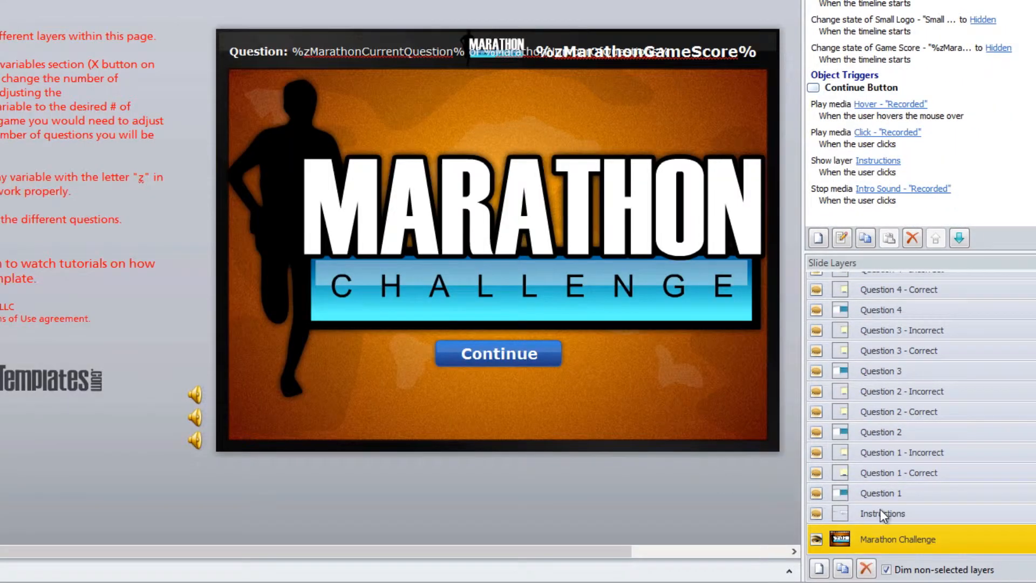
# Open the Question 1 layer and examine its editable title and question text boxes.
pyautogui.click(881, 510)
pyautogui.click(892, 493)
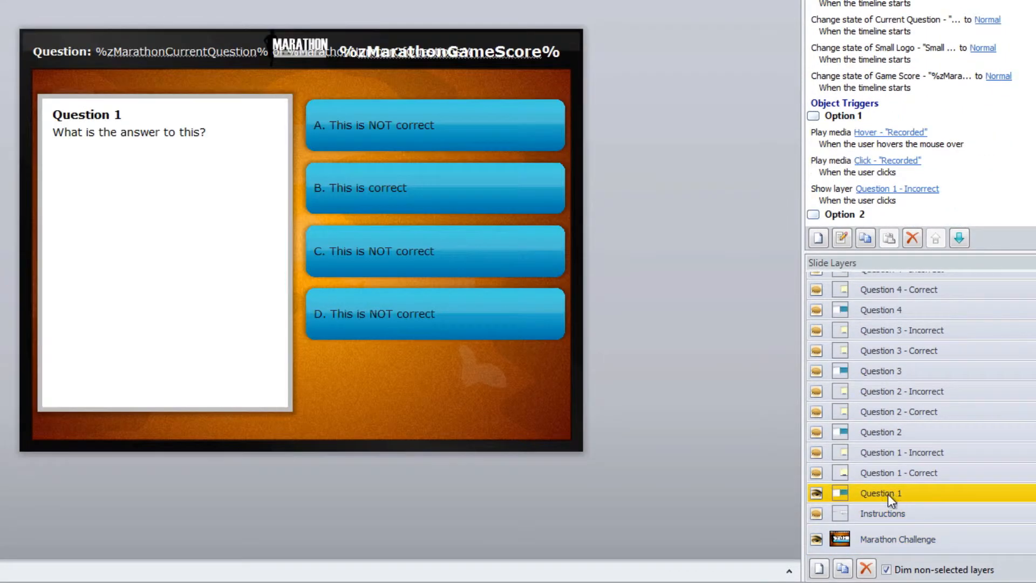
pyautogui.click(118, 111)
pyautogui.write('1')
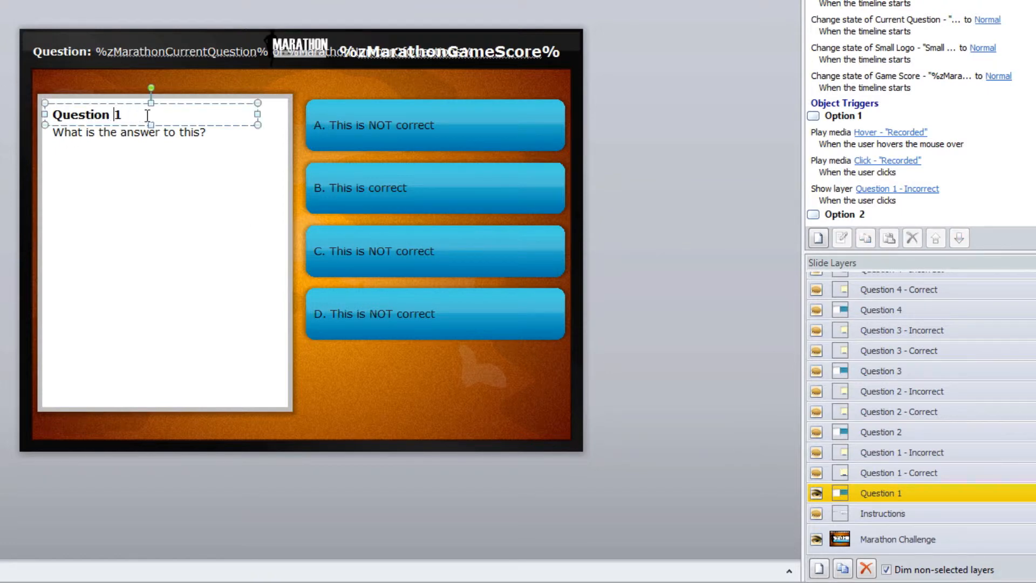
pyautogui.moveTo(148, 115); pyautogui.dragTo(61, 115)
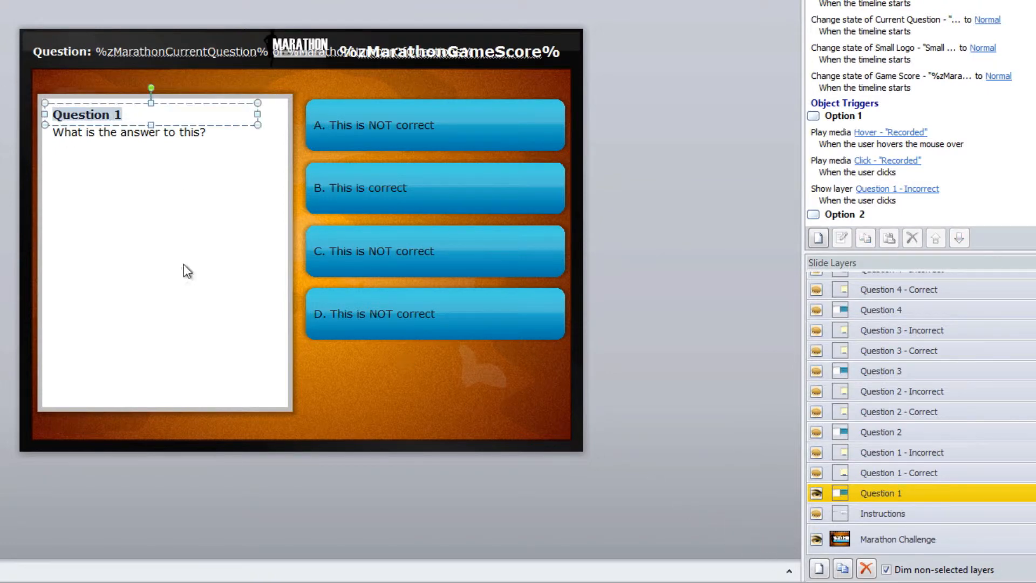
pyautogui.press('Escape')
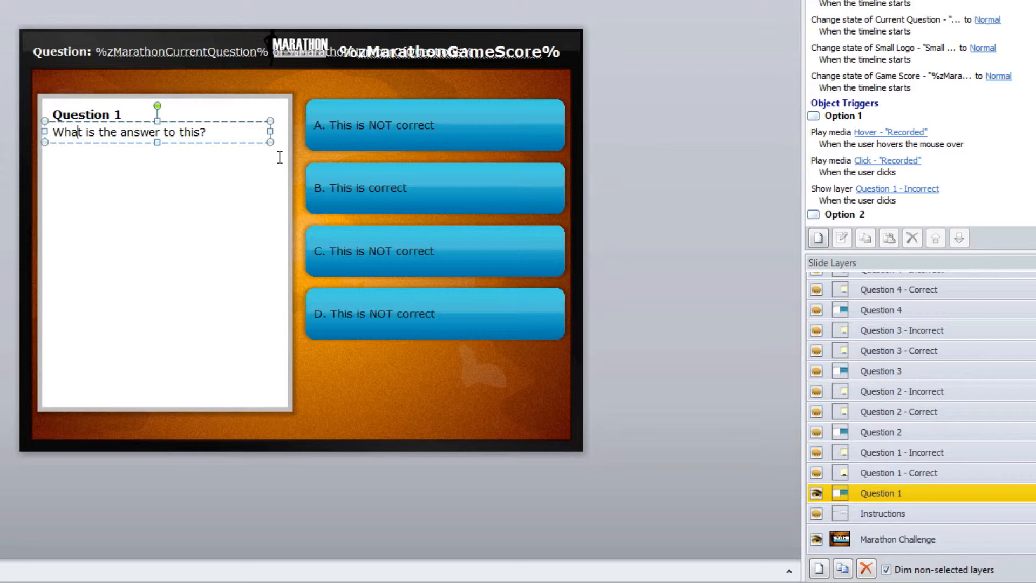
# Examine the editable text in answer options A and B on the Question 1 layer.
pyautogui.click(367, 144)
pyautogui.moveTo(477, 127); pyautogui.dragTo(331, 127)
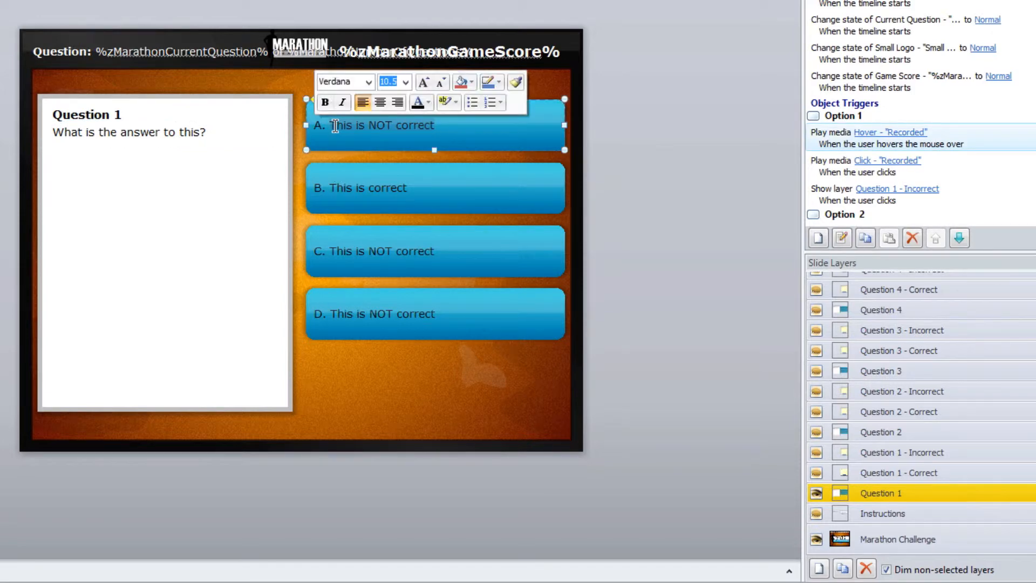
pyautogui.click(329, 182)
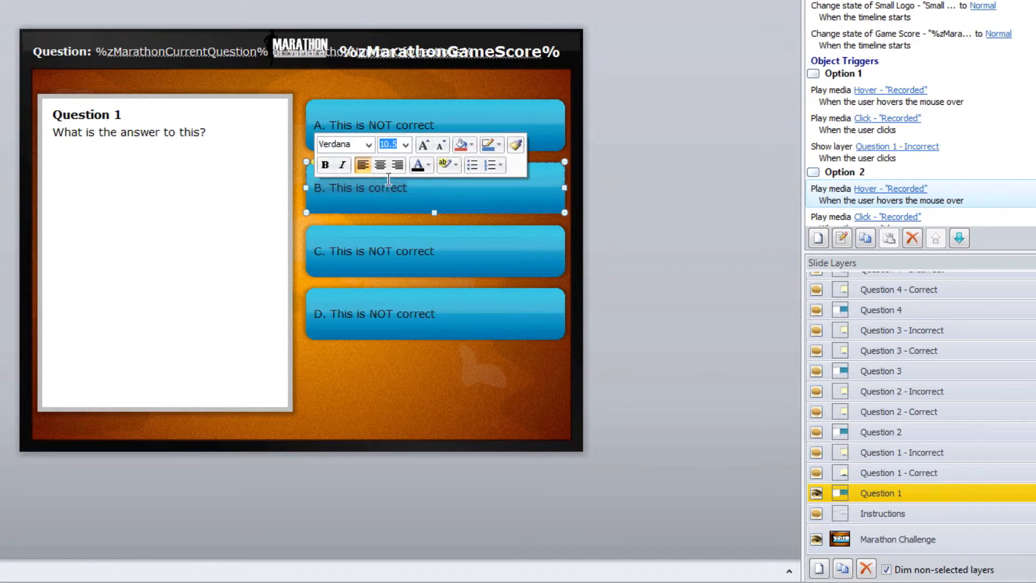
# Examine the editable text of answer option C on the Question 1 layer, and compare options A and B.
pyautogui.click(338, 253)
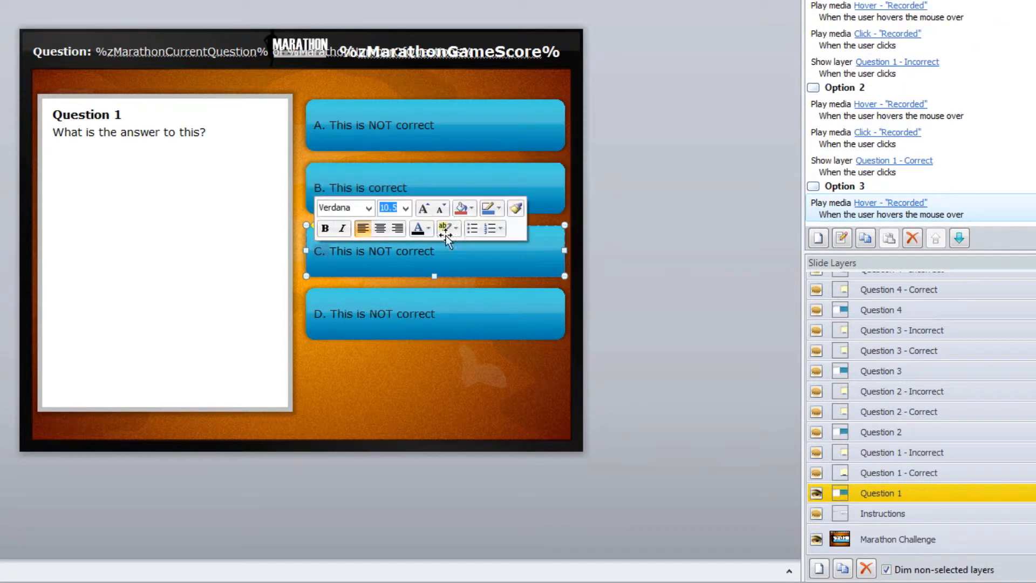
pyautogui.click(500, 131)
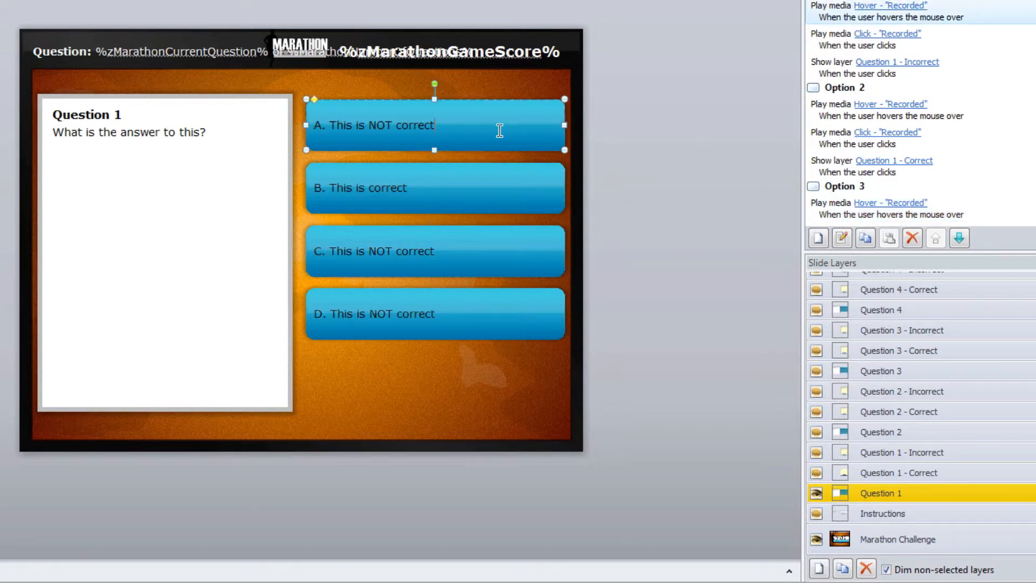
pyautogui.click(453, 181)
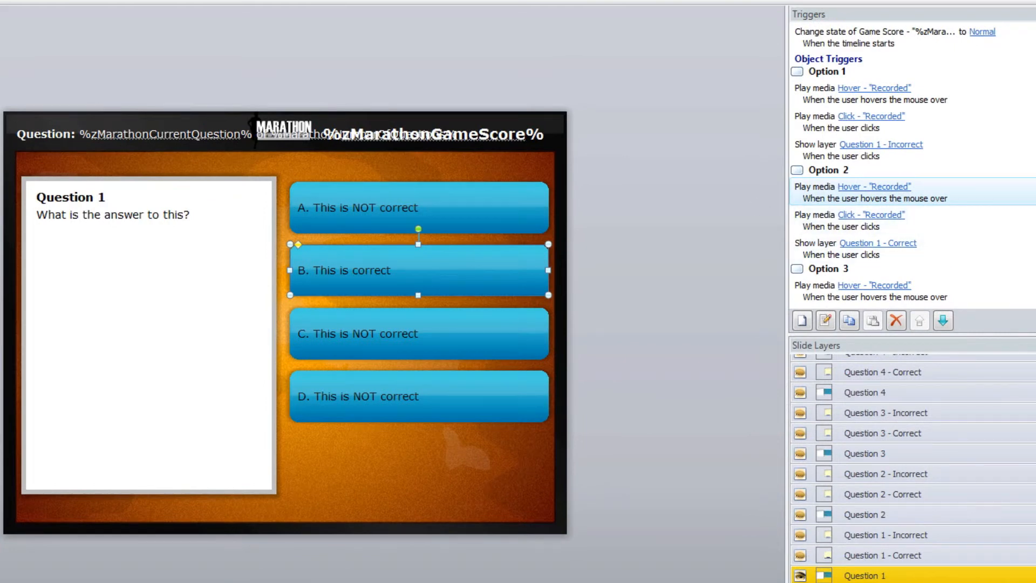
# Change the Show layer trigger of Option 1 on the Question 1 layer to Question 1 - Correct.
pyautogui.click(836, 73)
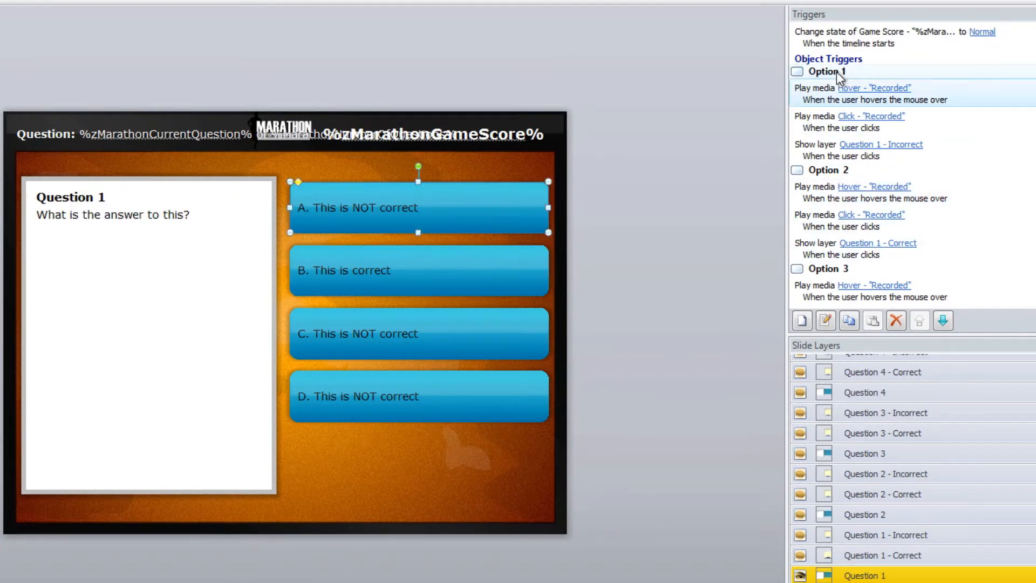
pyautogui.click(828, 153)
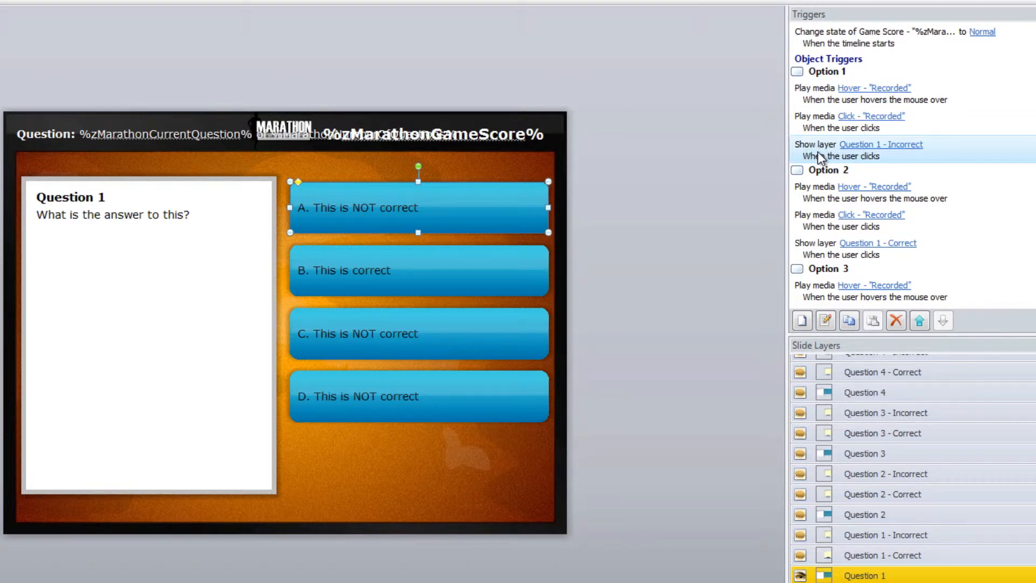
pyautogui.click(902, 147)
pyautogui.click(901, 144)
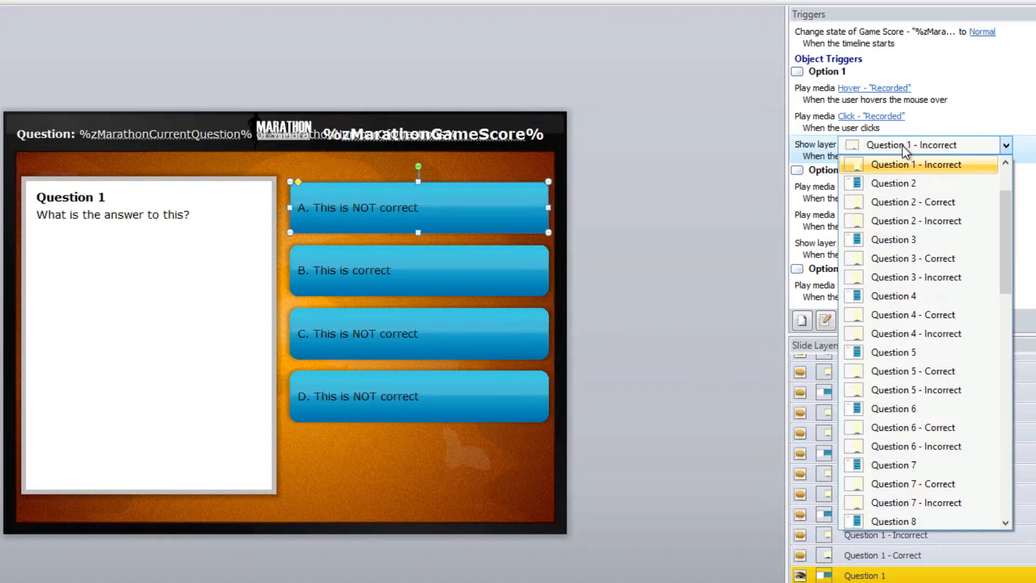
pyautogui.scroll(1, 1004, 207)
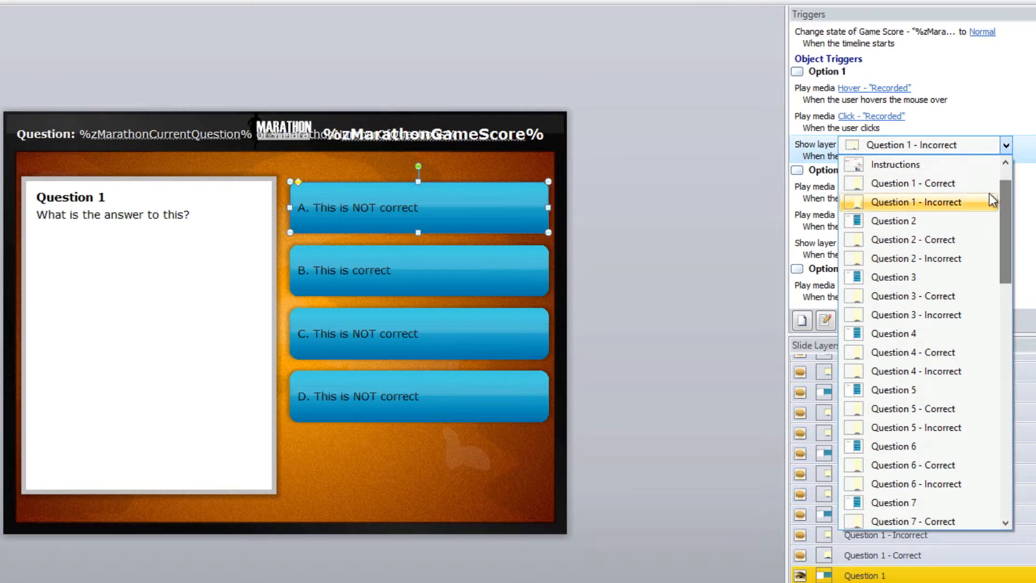
pyautogui.click(947, 183)
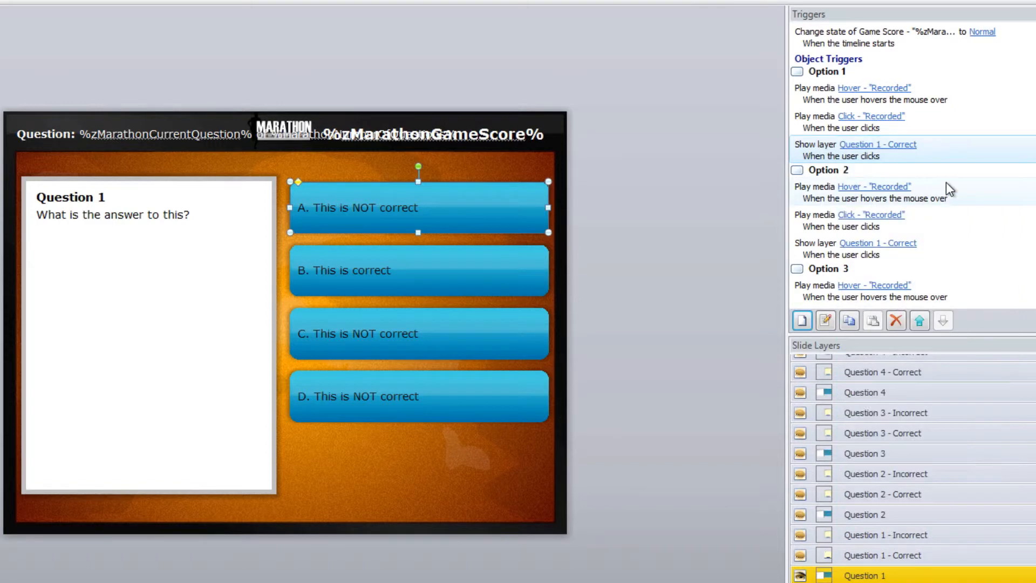
# Change the Show layer trigger of Option 2 on the Question 1 layer to Question 1 - Incorrect.
pyautogui.click(824, 244)
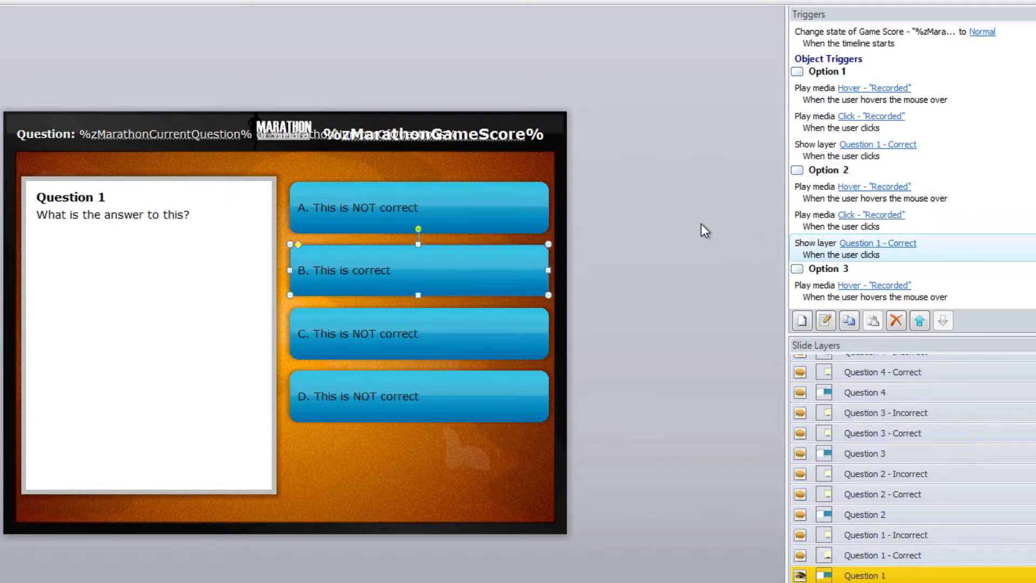
pyautogui.click(874, 244)
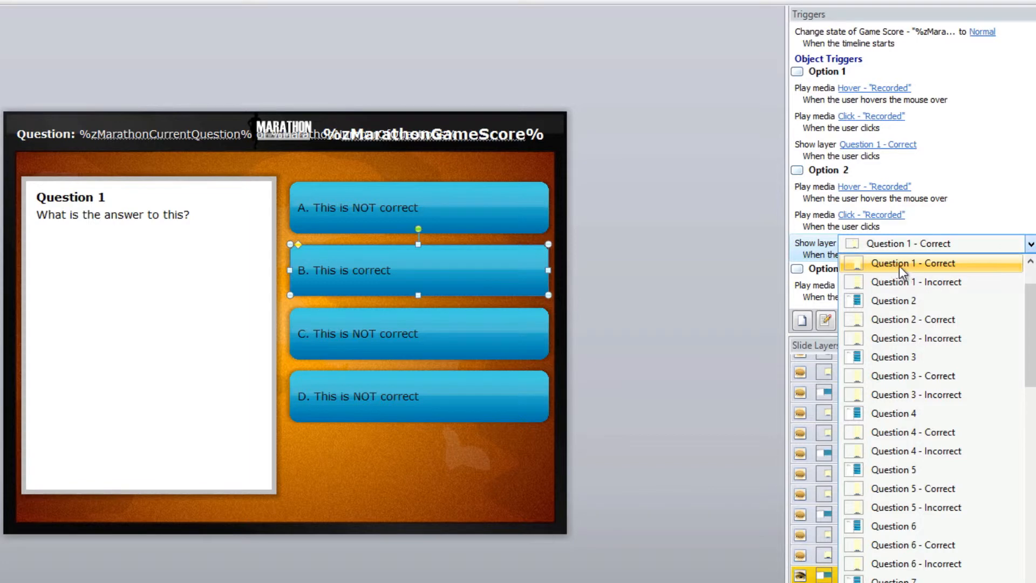
pyautogui.click(924, 282)
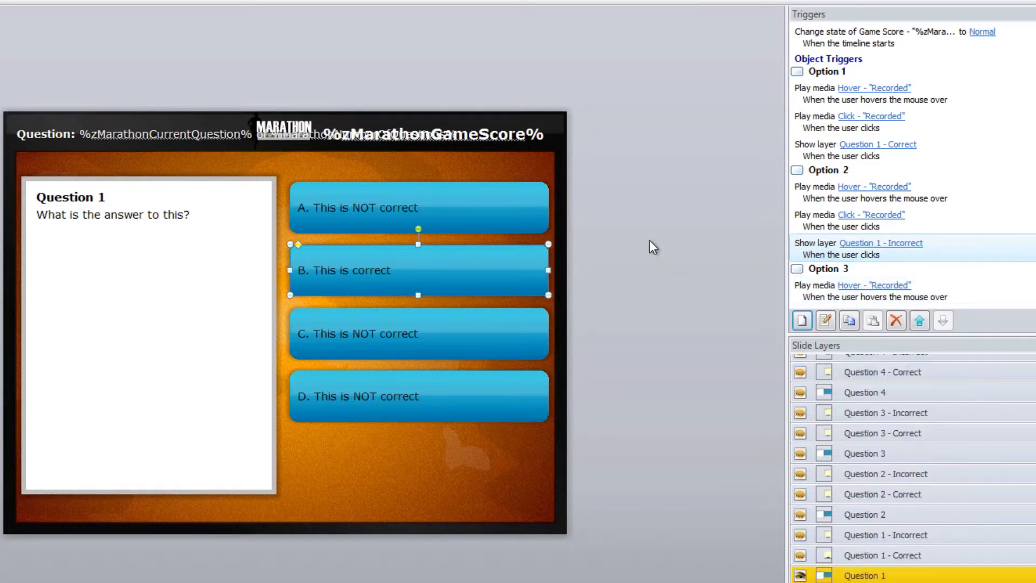
pyautogui.click(372, 223)
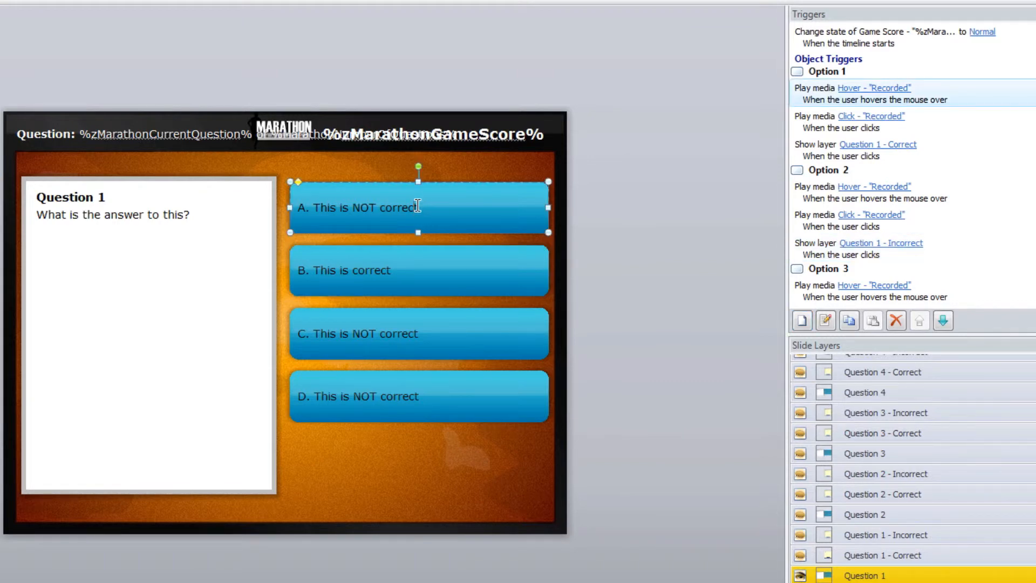
pyautogui.click(447, 259)
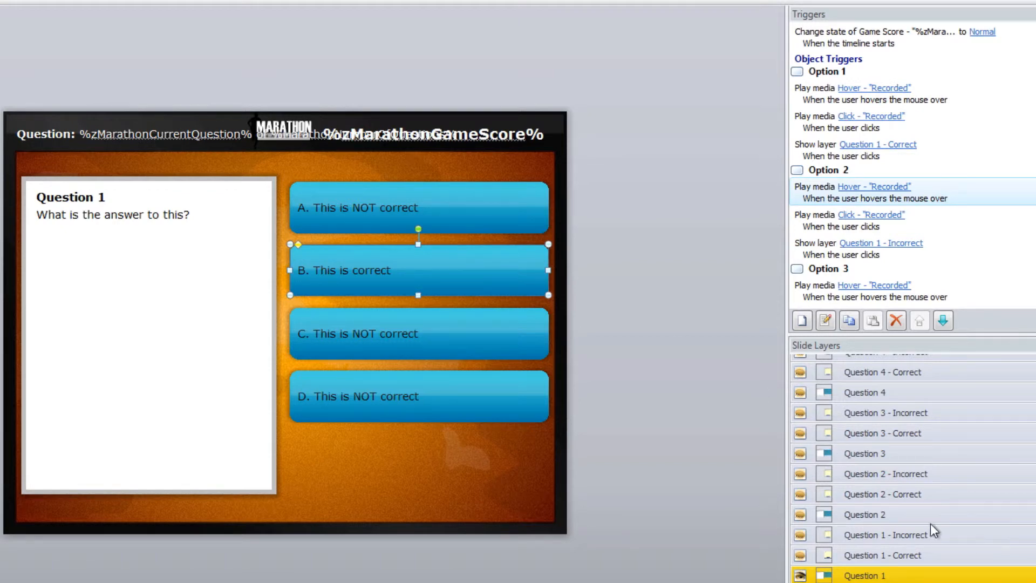
# Open the Question 1 - Correct layer and examine its editable heading and remediation text.
pyautogui.click(905, 554)
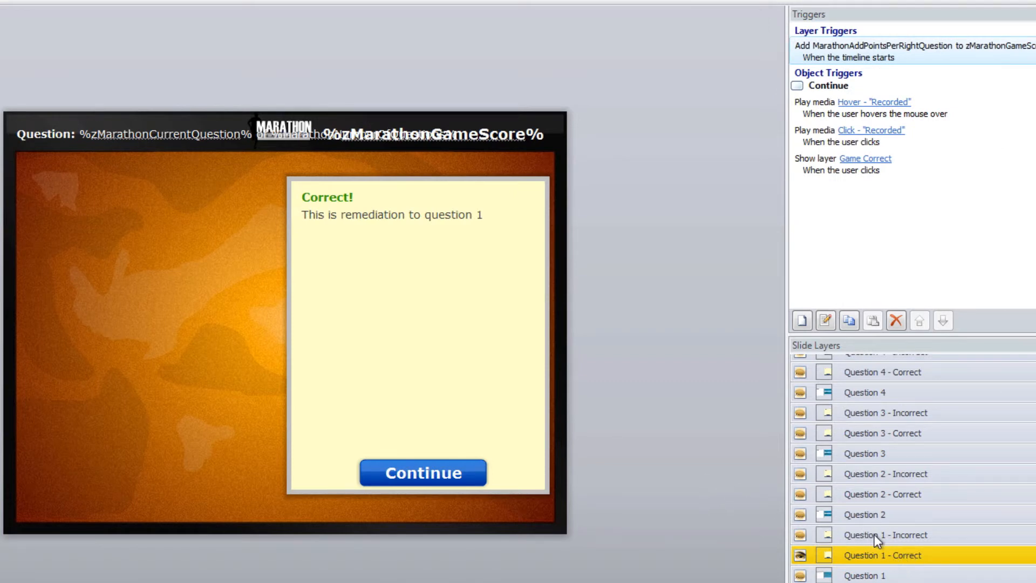
pyautogui.click(350, 195)
pyautogui.click(388, 214)
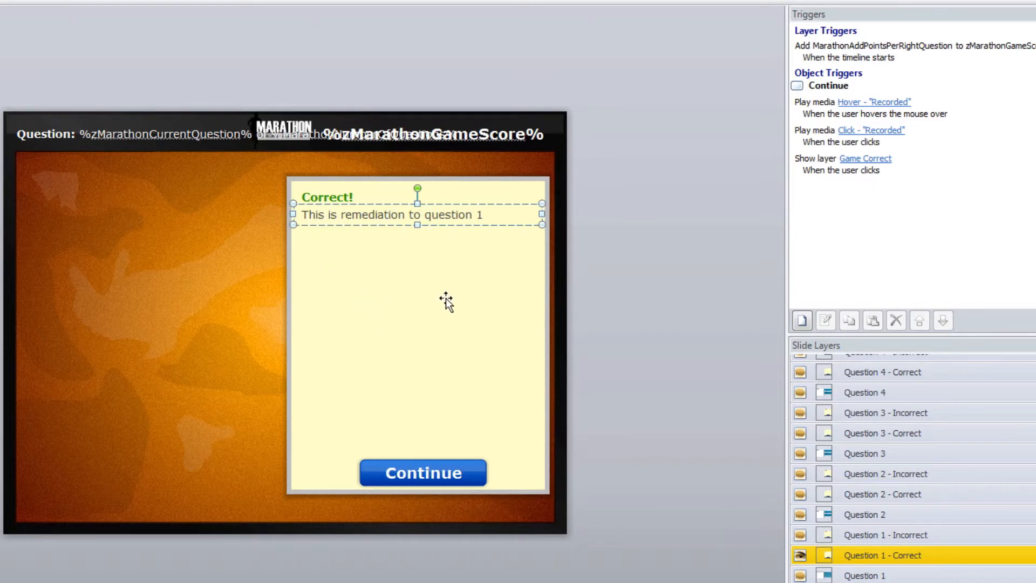
# Open the Question 1 - Incorrect layer and examine its editable heading and remediation text.
pyautogui.click(909, 532)
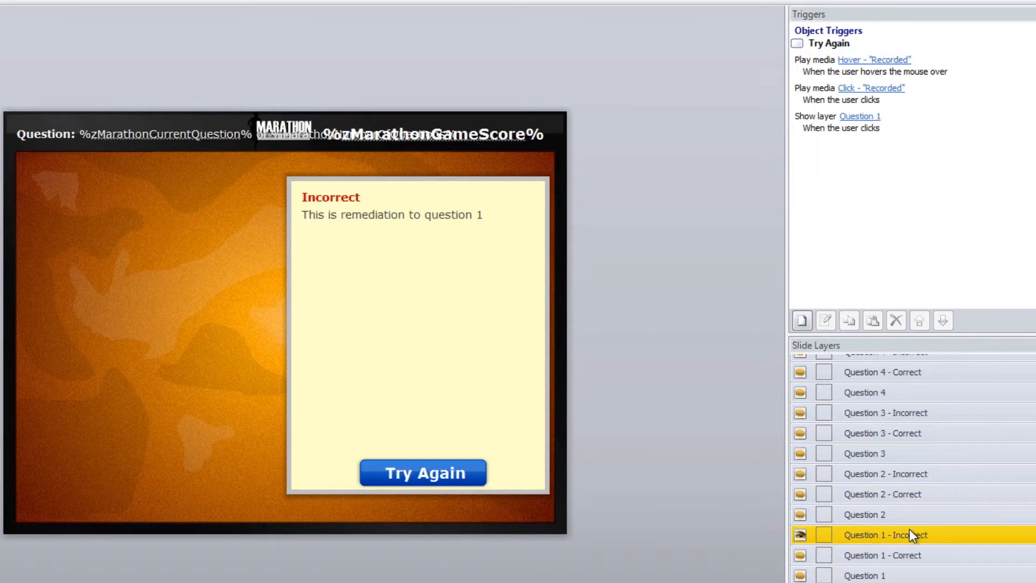
pyautogui.click(324, 198)
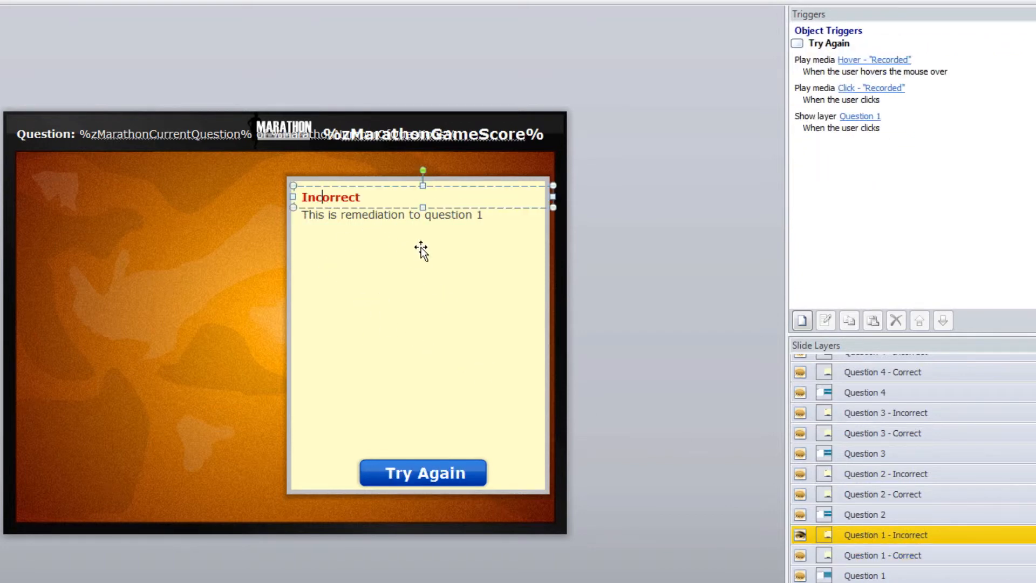
pyautogui.click(420, 216)
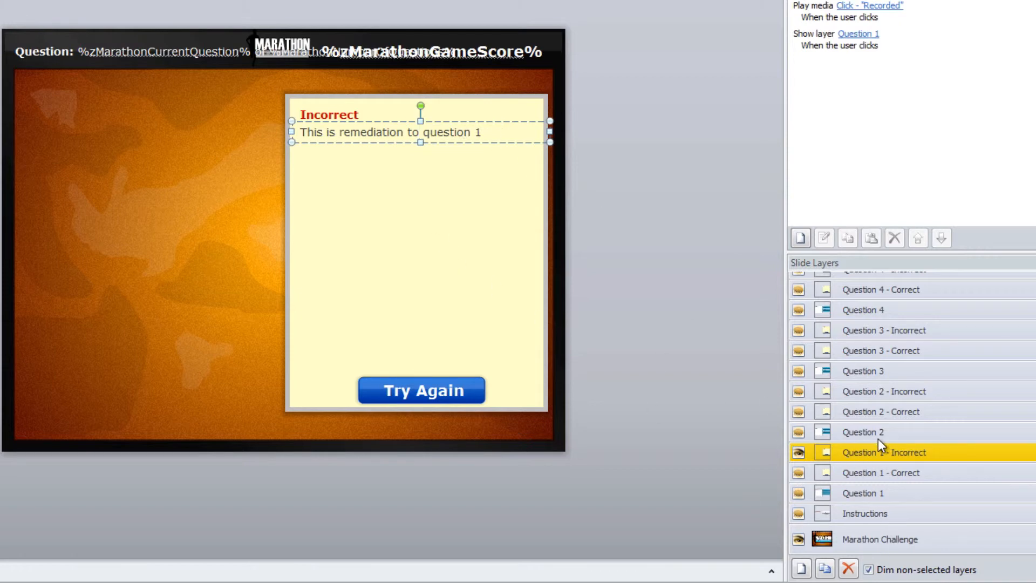
# View the Question 2, Question 5 and Question 5 - Incorrect layers to compare their structure with Question 1.
pyautogui.click(898, 433)
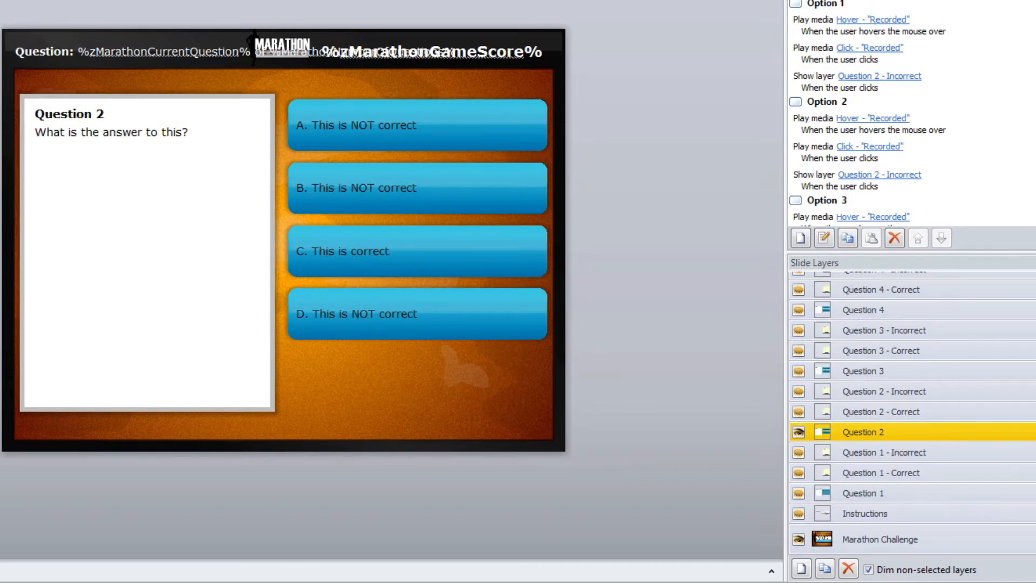
pyautogui.scroll(2, 911, 410)
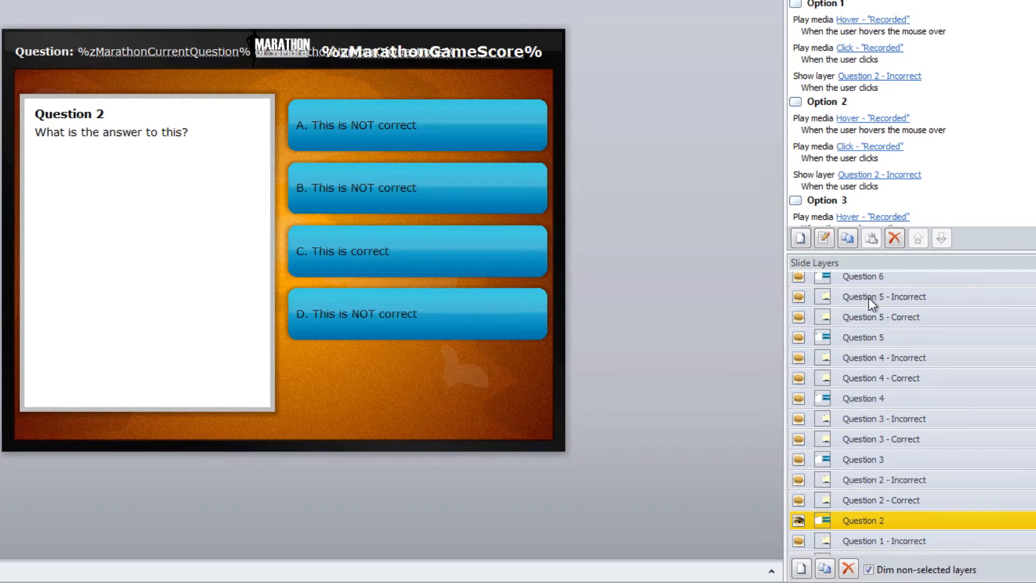
pyautogui.click(882, 337)
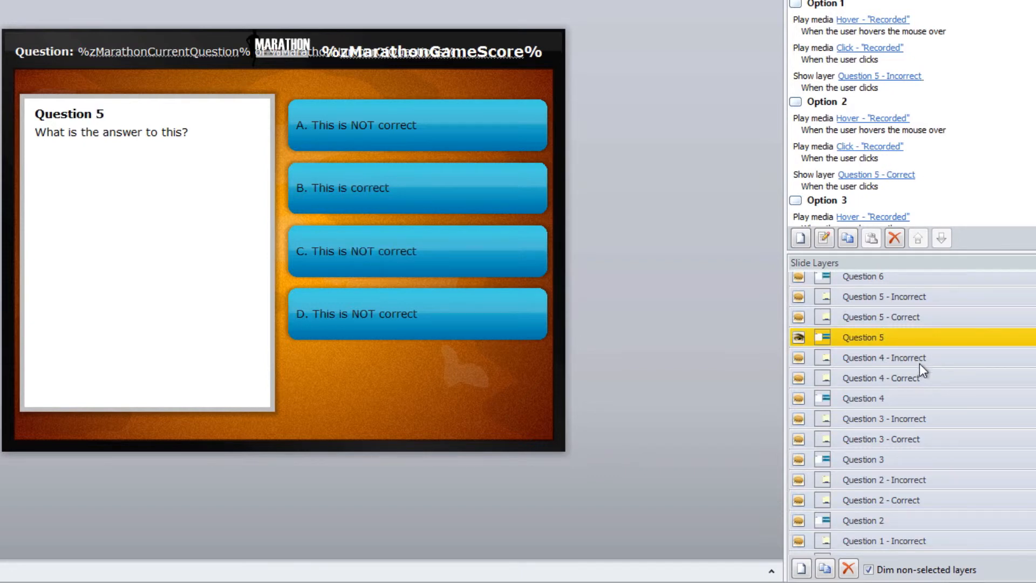
pyautogui.click(911, 297)
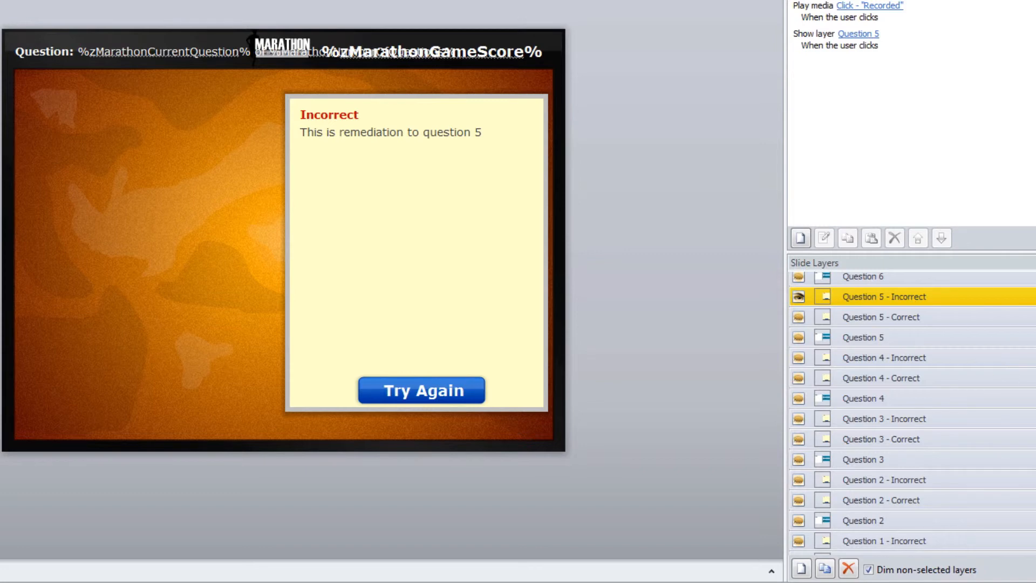
# Unlock Avatar 1 on the Game Correct layer and open its states for editing.
pyautogui.scroll(15, 912, 413)
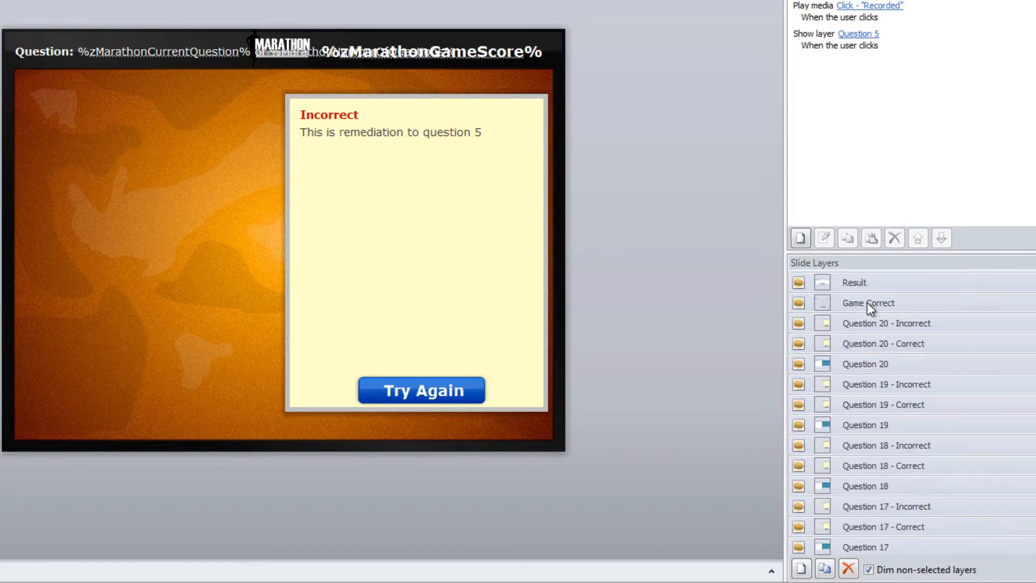
pyautogui.click(869, 304)
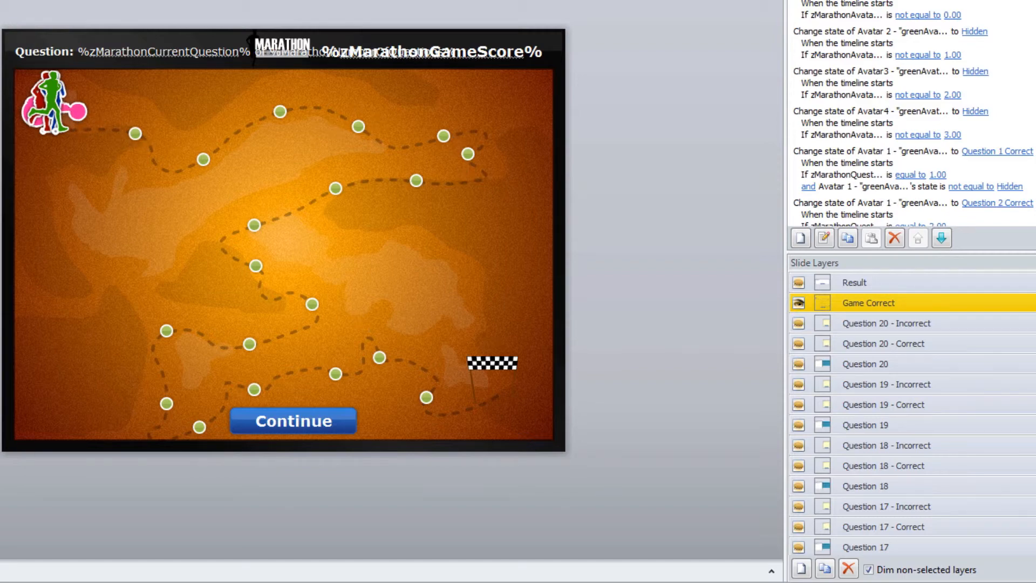
pyautogui.click(771, 570)
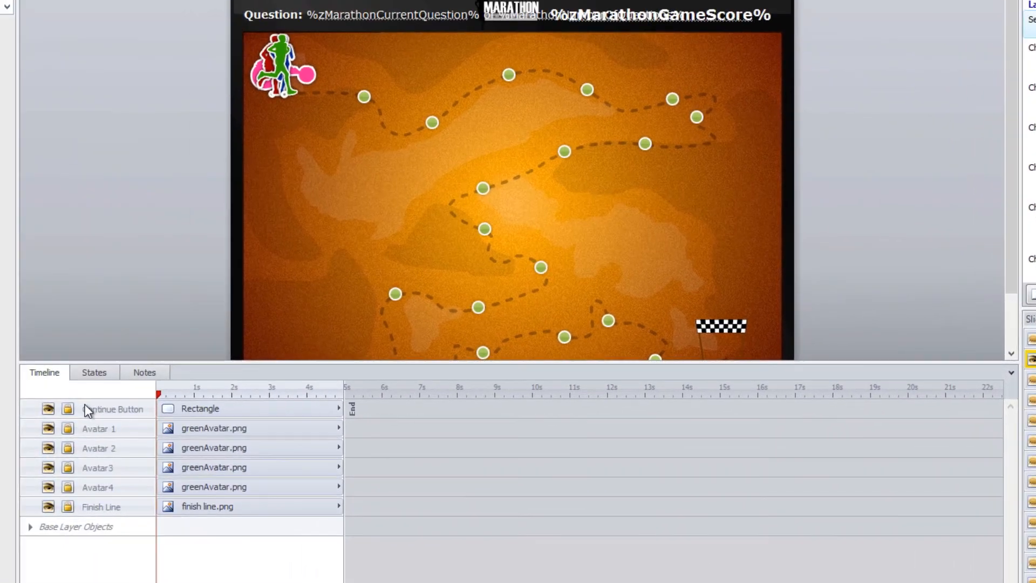
pyautogui.click(67, 428)
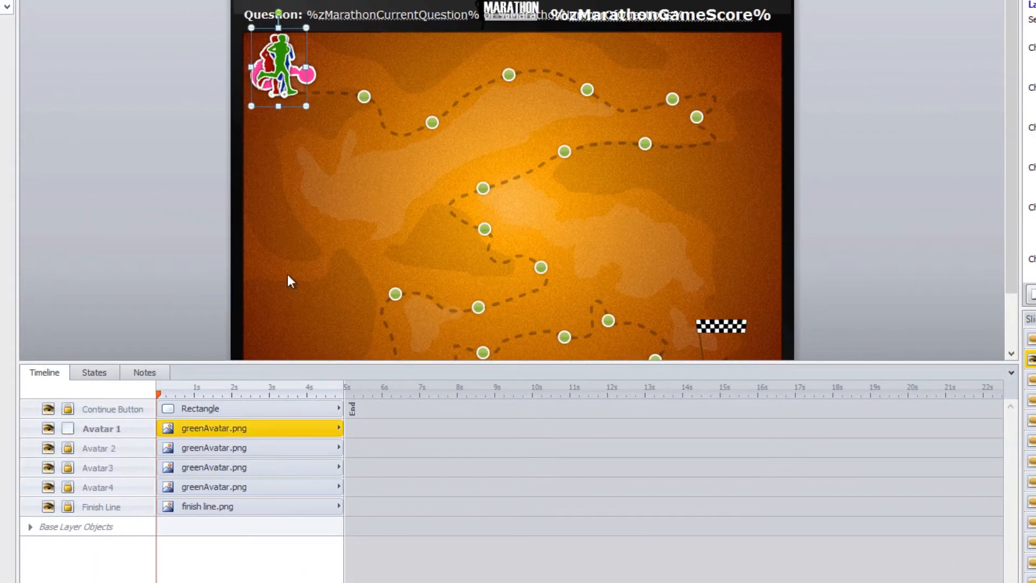
pyautogui.click(108, 374)
pyautogui.click(81, 395)
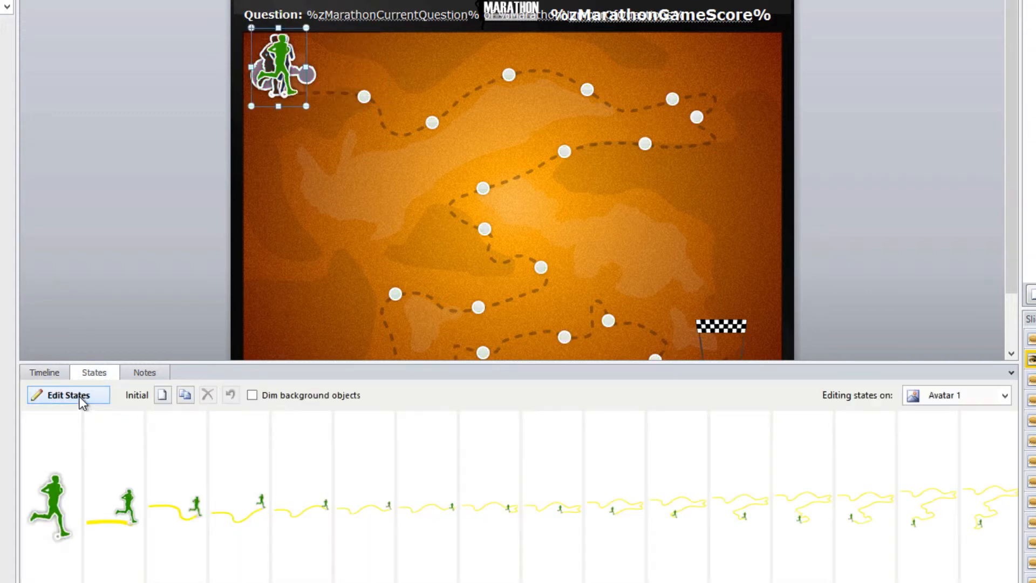
# Go through Avatar 1's first states to examine how the runner advances along the path for each question.
pyautogui.click(122, 462)
pyautogui.click(168, 462)
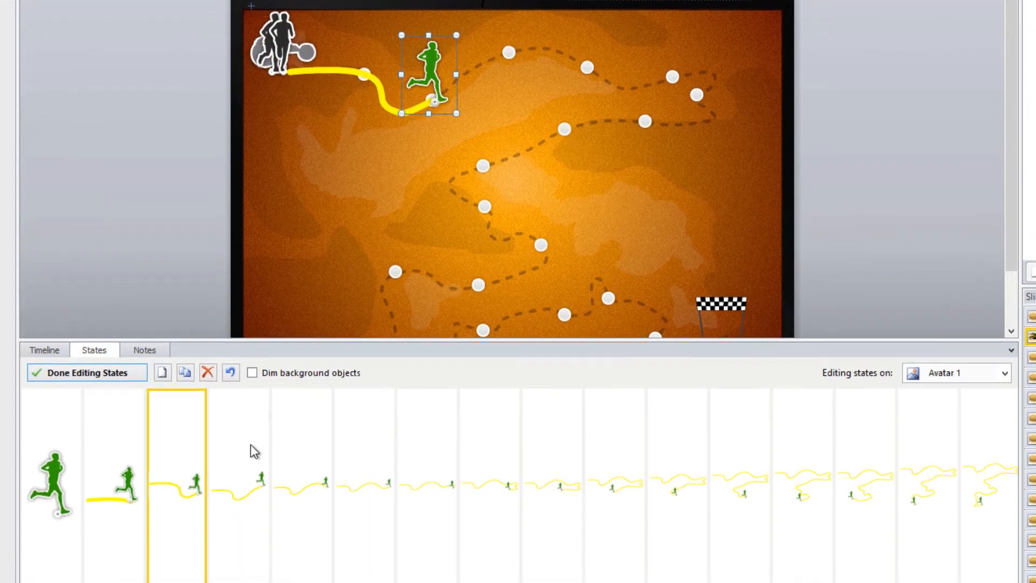
pyautogui.click(251, 467)
pyautogui.click(329, 453)
pyautogui.click(367, 453)
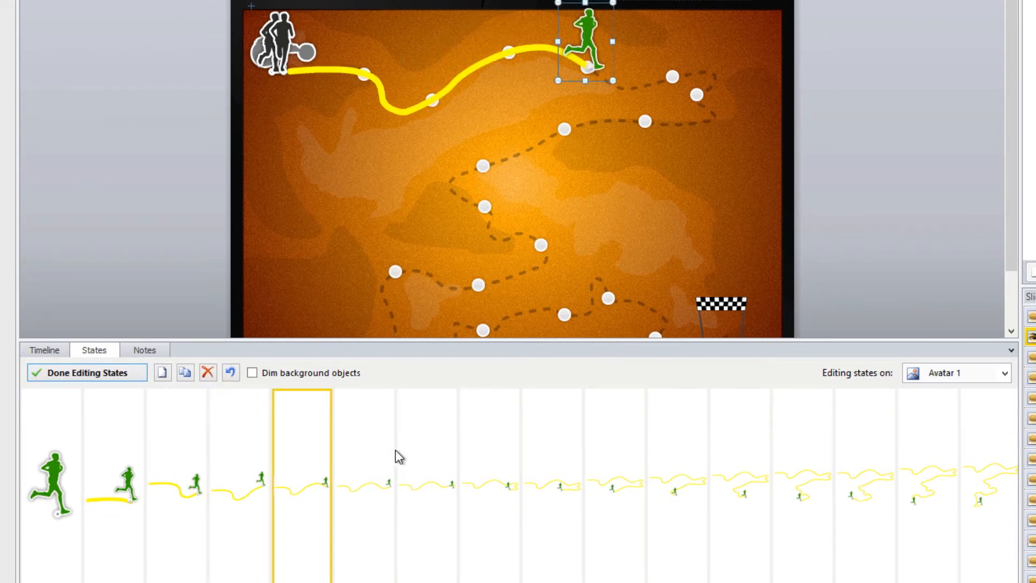
# In Avatar 1's Question 7 state, move the green runner a short distance left, off its path marker.
pyautogui.click(426, 455)
pyautogui.click(507, 456)
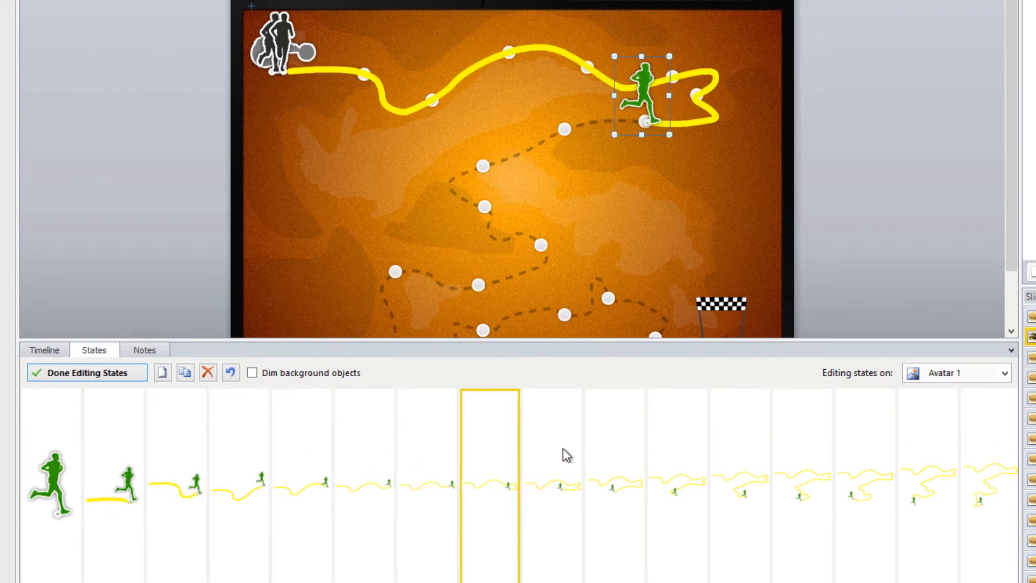
pyautogui.moveTo(646, 88); pyautogui.dragTo(603, 84)
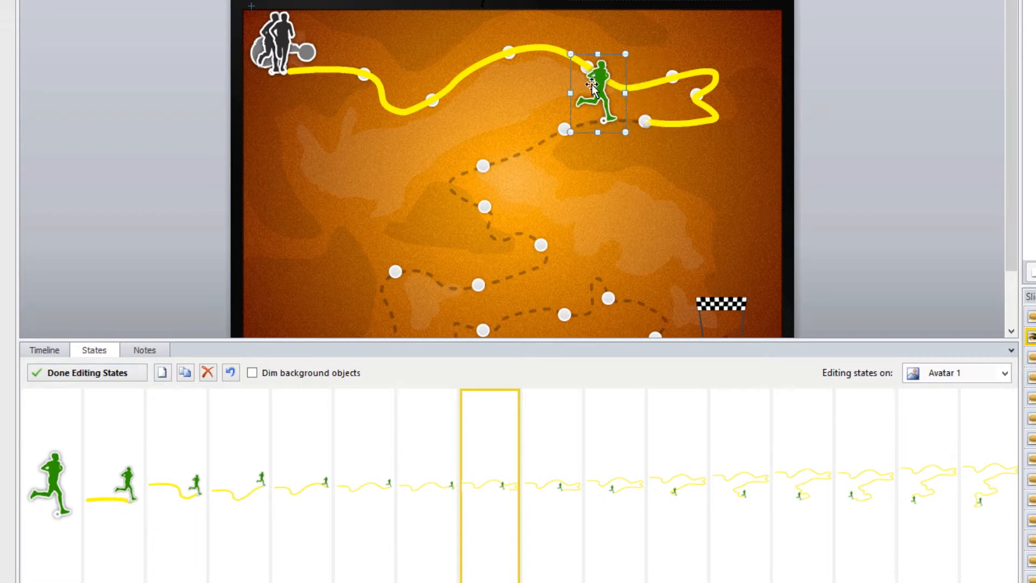
# Examine the runner's position in Avatar 1's further question states, and finish editing the states to return to the timeline.
pyautogui.click(731, 452)
pyautogui.click(825, 461)
pyautogui.click(894, 468)
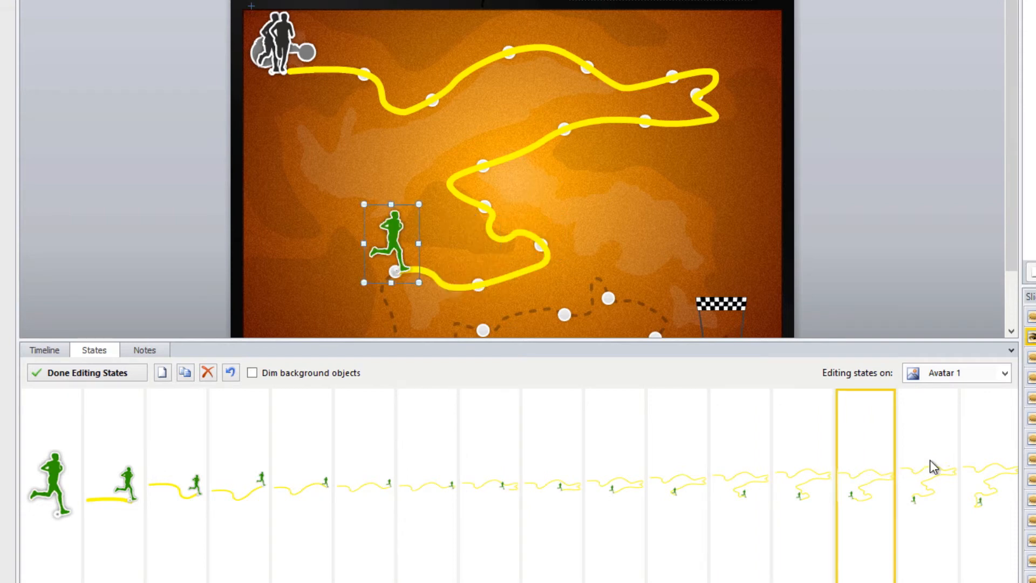
pyautogui.click(932, 464)
pyautogui.click(993, 451)
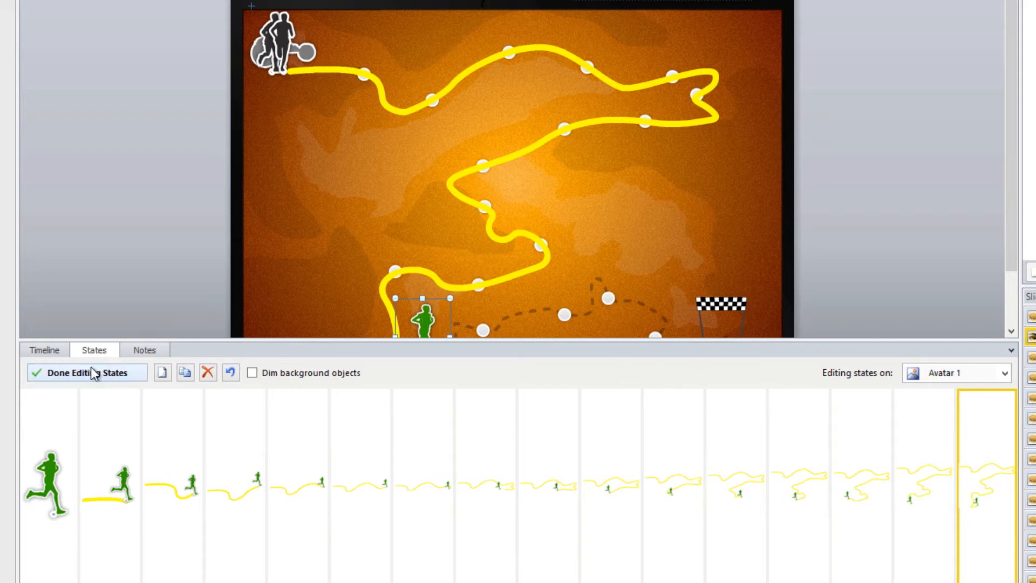
pyautogui.click(106, 371)
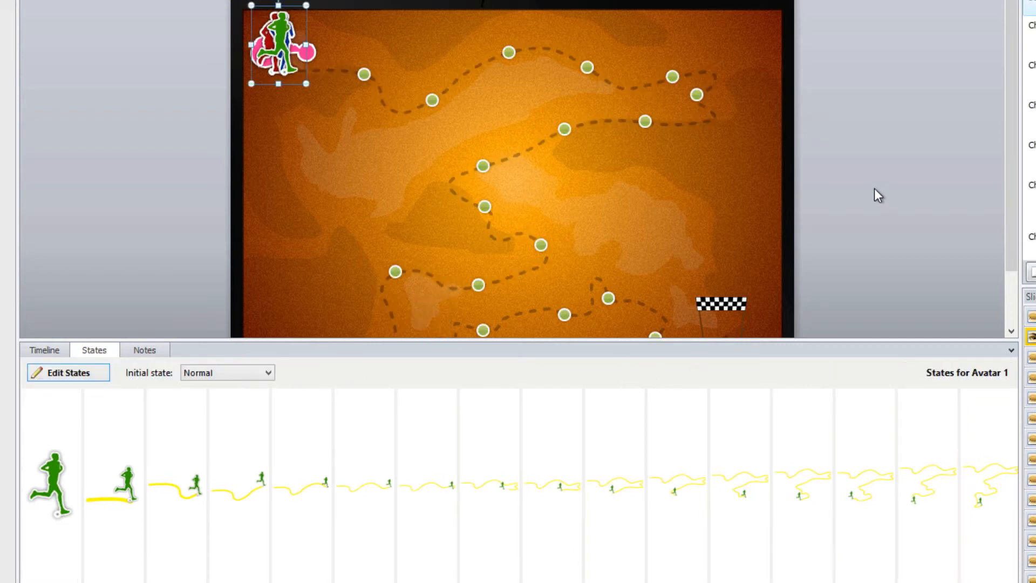
pyautogui.click(47, 351)
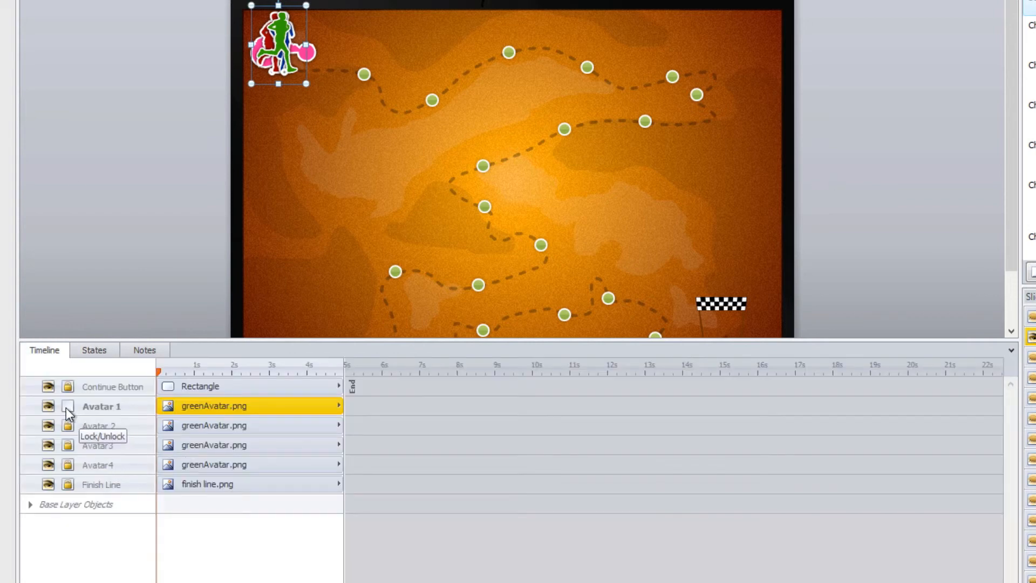
# Lock Avatar 1 again, and unlock the Finish Line object to examine its states for the different question counts.
pyautogui.click(67, 406)
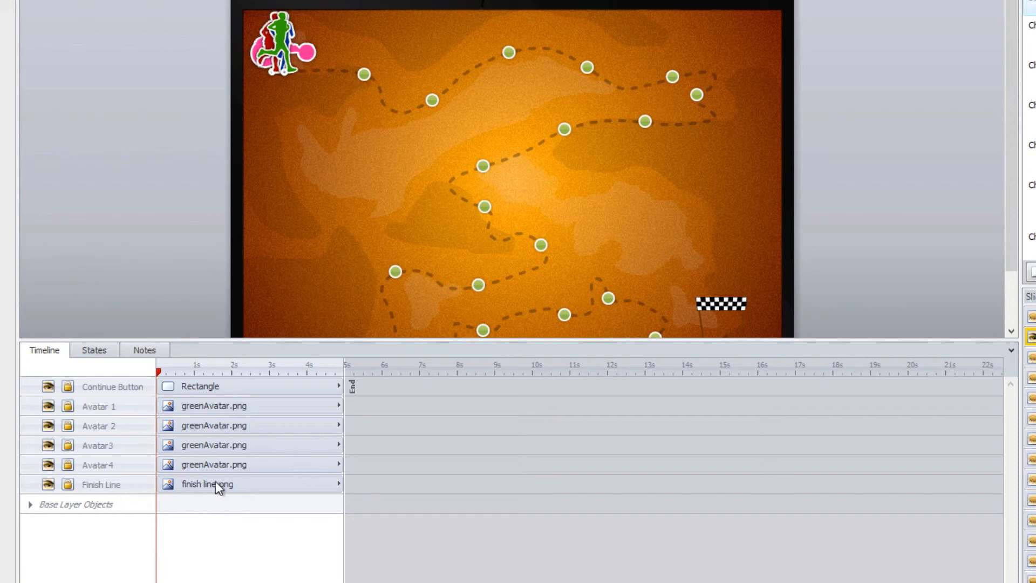
pyautogui.click(68, 483)
pyautogui.click(177, 483)
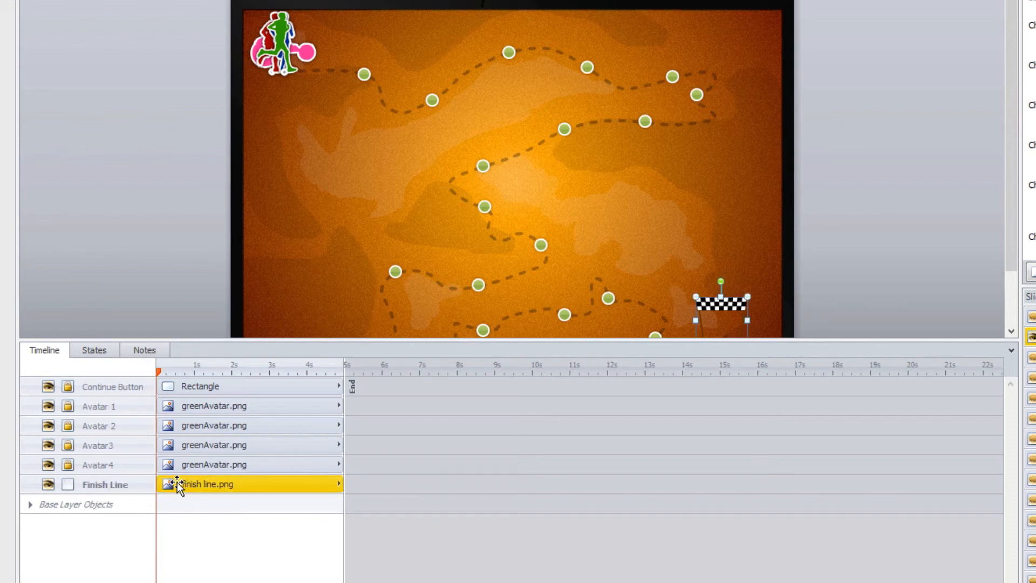
pyautogui.click(87, 351)
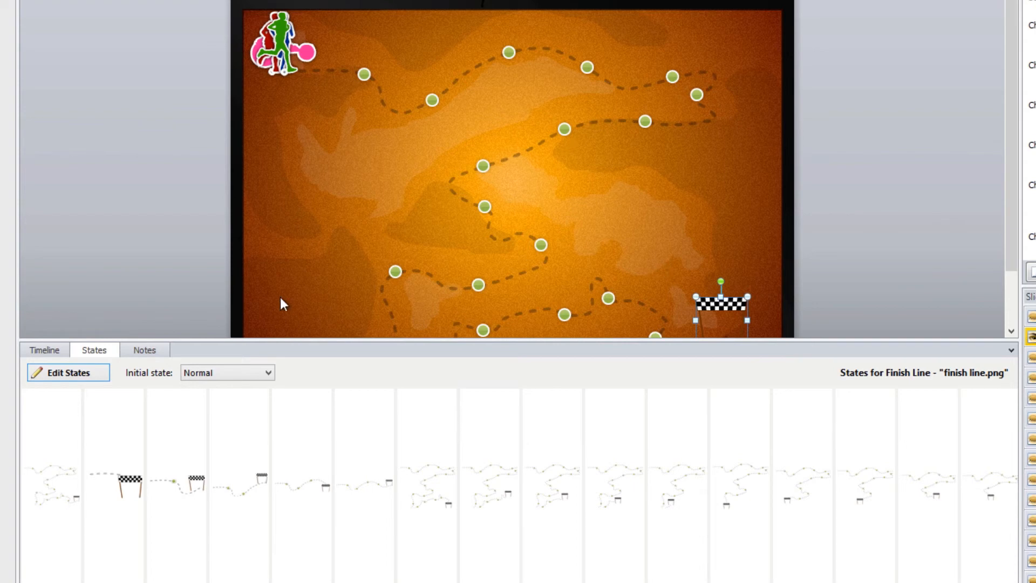
pyautogui.click(57, 353)
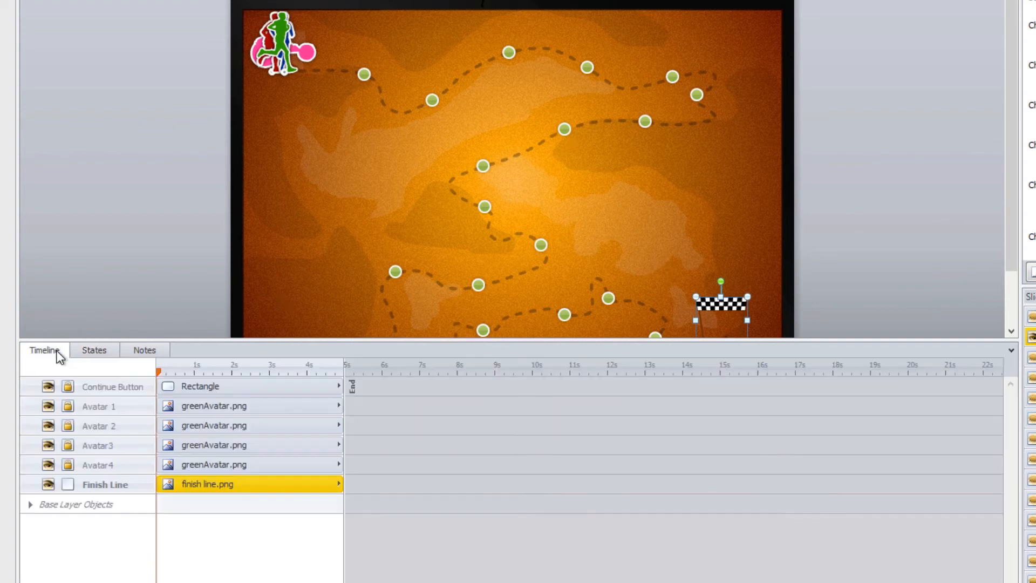
# Open the Result layer and put its "Congratulations" heading into text editing, with the cursor after the text.
pyautogui.click(1008, 330)
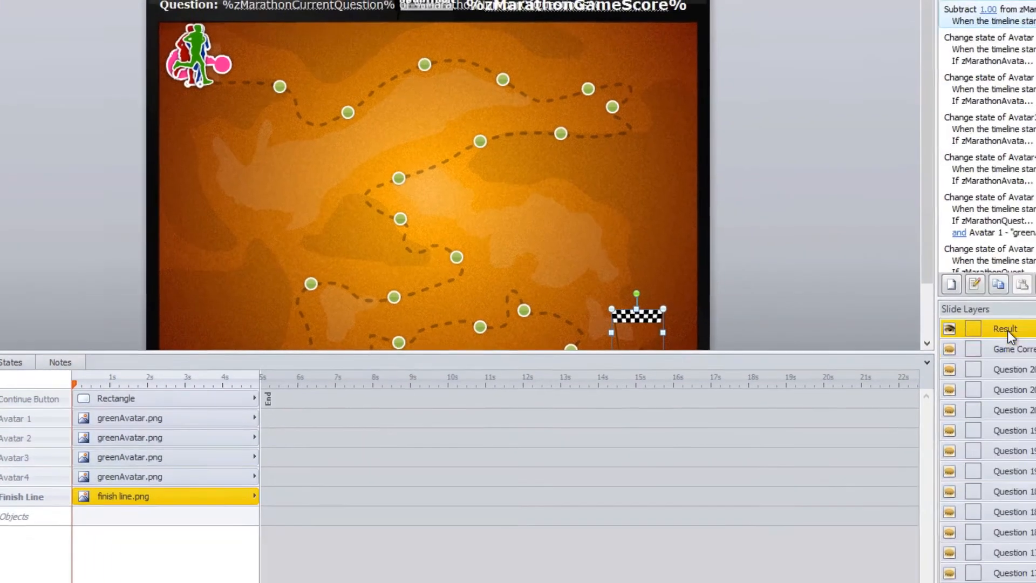
pyautogui.click(155, 117)
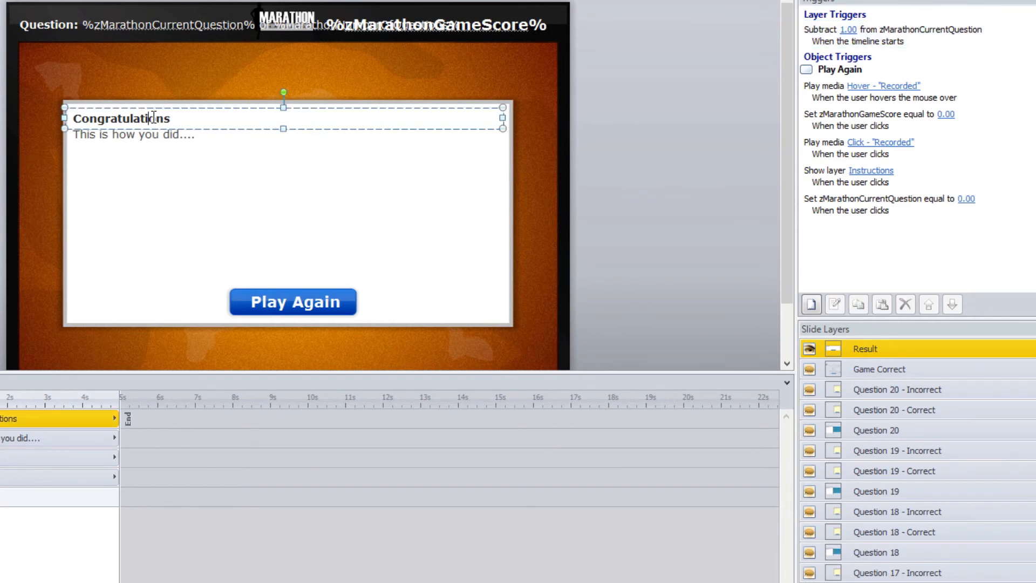
pyautogui.click(196, 123)
pyautogui.doubleClick(192, 118)
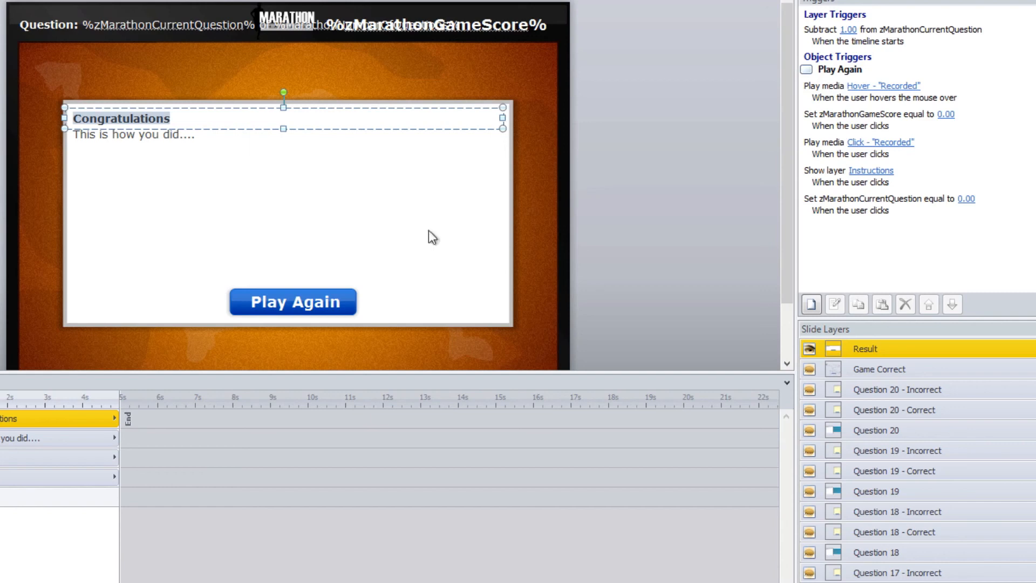
pyautogui.press('Right')
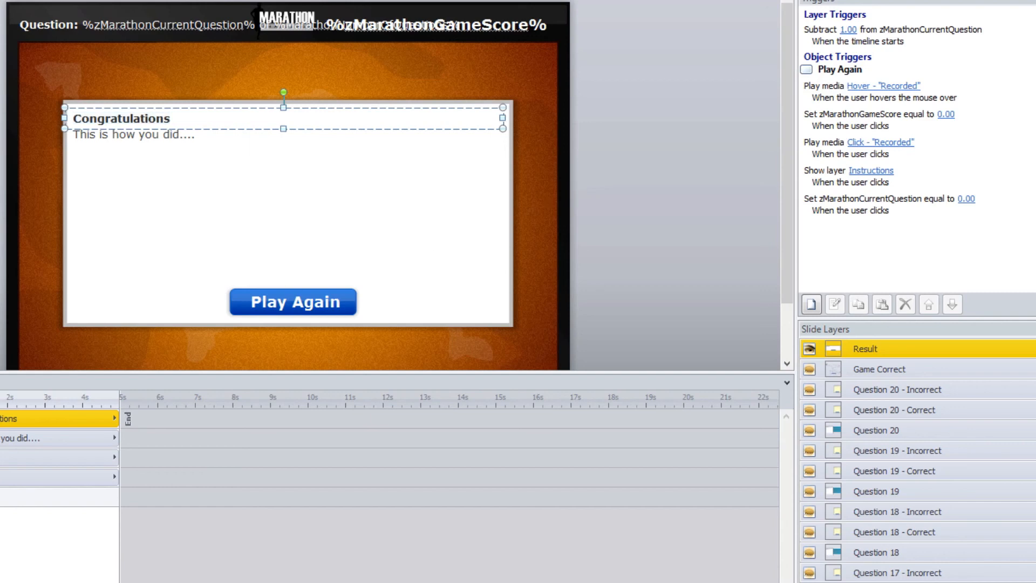